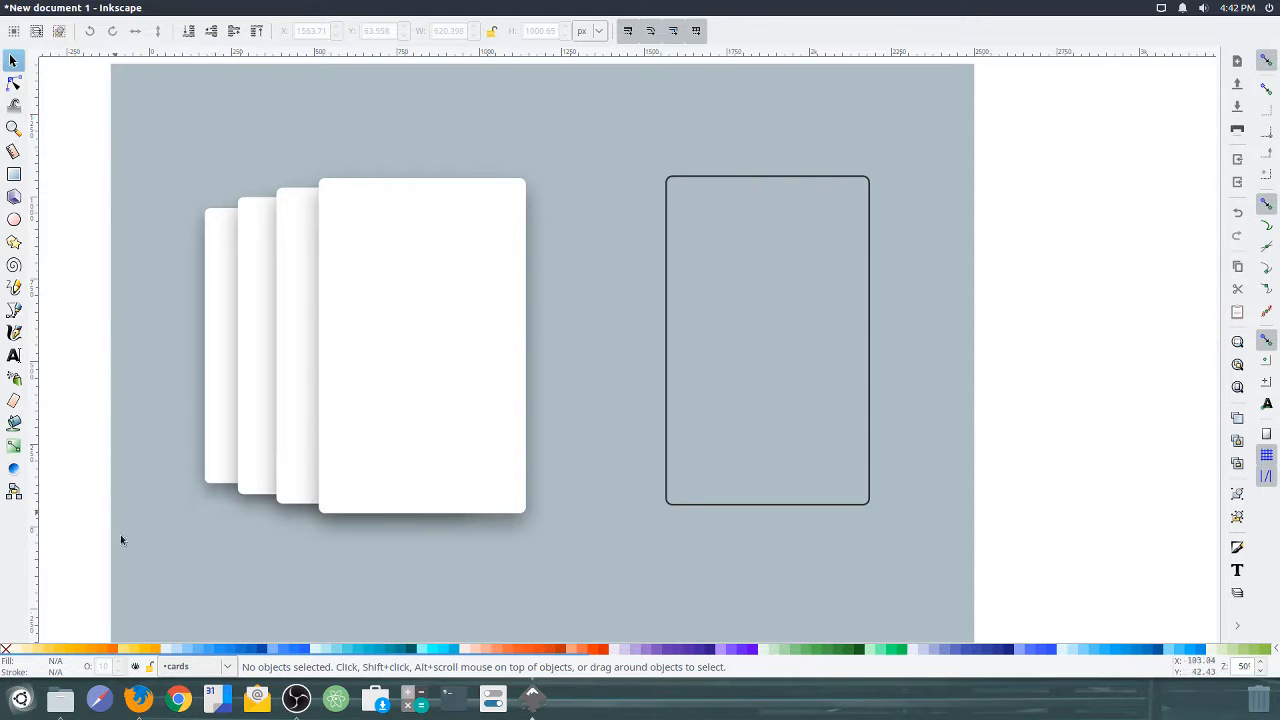
# - Try several palette fill colours on the outlined rounded rectangle, including light blue and amber, ending with green
pyautogui.click(870, 206)
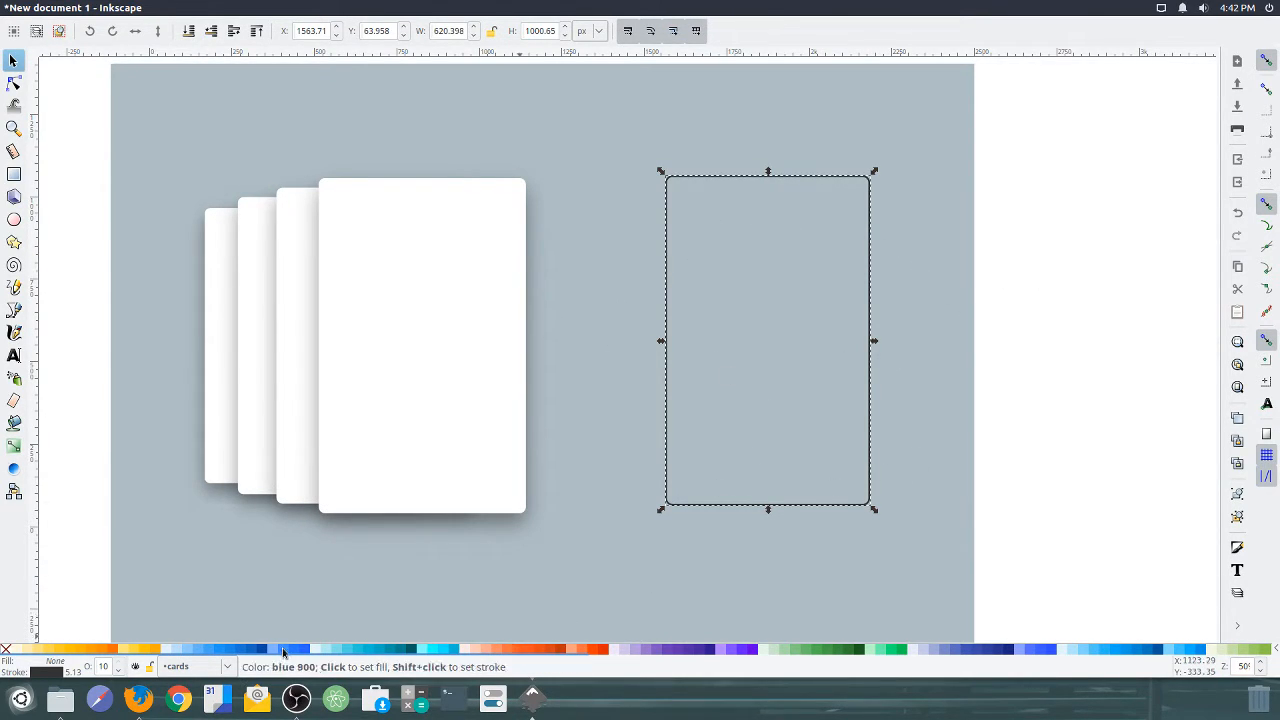
pyautogui.click(180, 651)
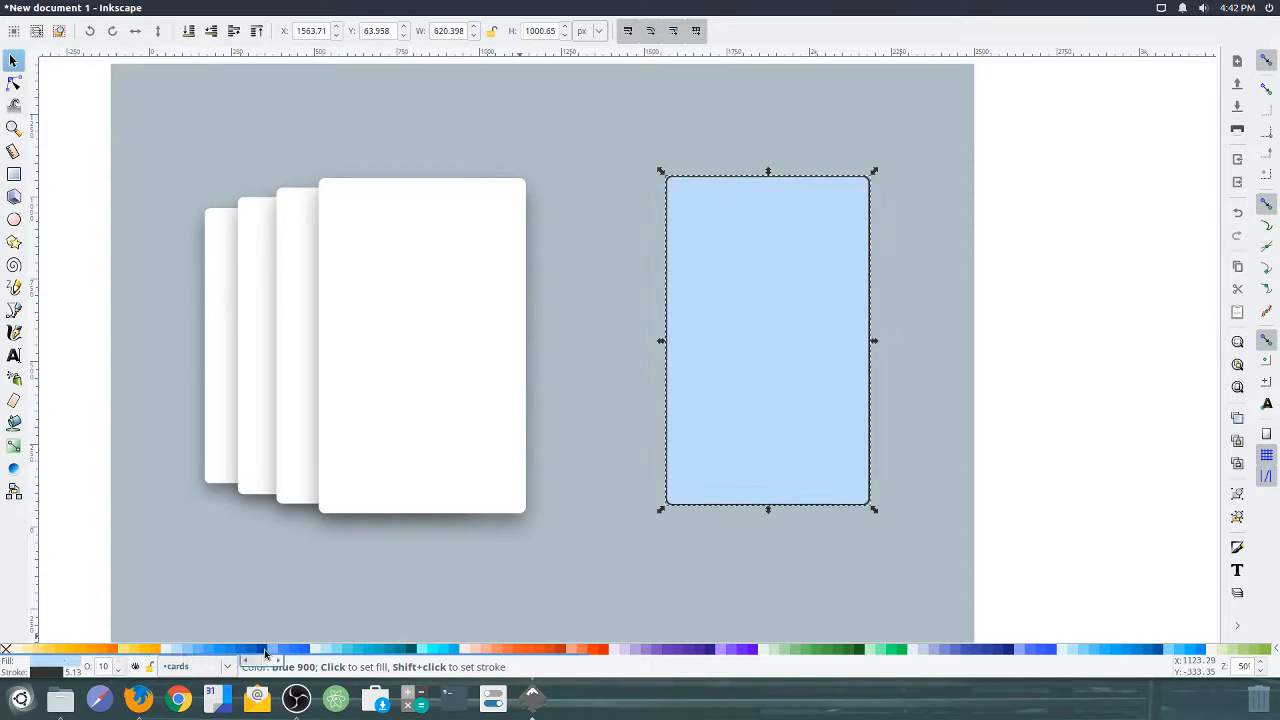
pyautogui.click(400, 650)
pyautogui.click(543, 651)
pyautogui.click(654, 651)
pyautogui.click(58, 651)
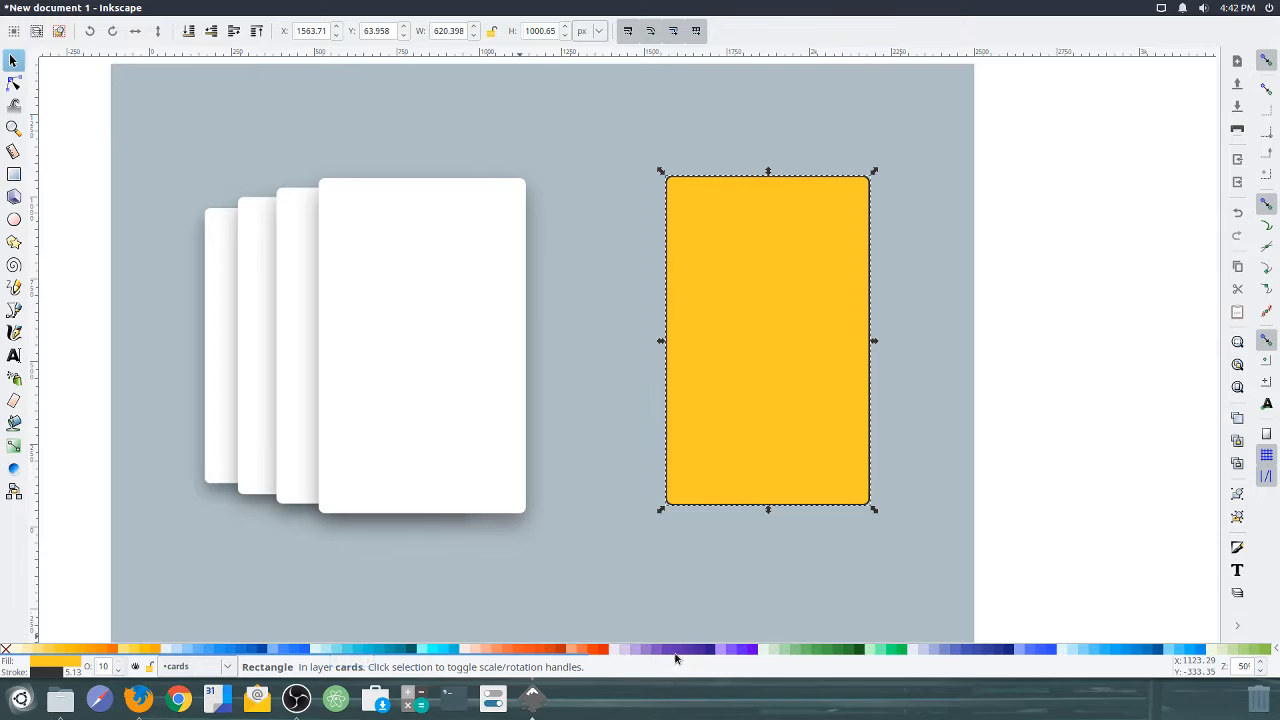
pyautogui.click(824, 651)
pyautogui.click(1040, 471)
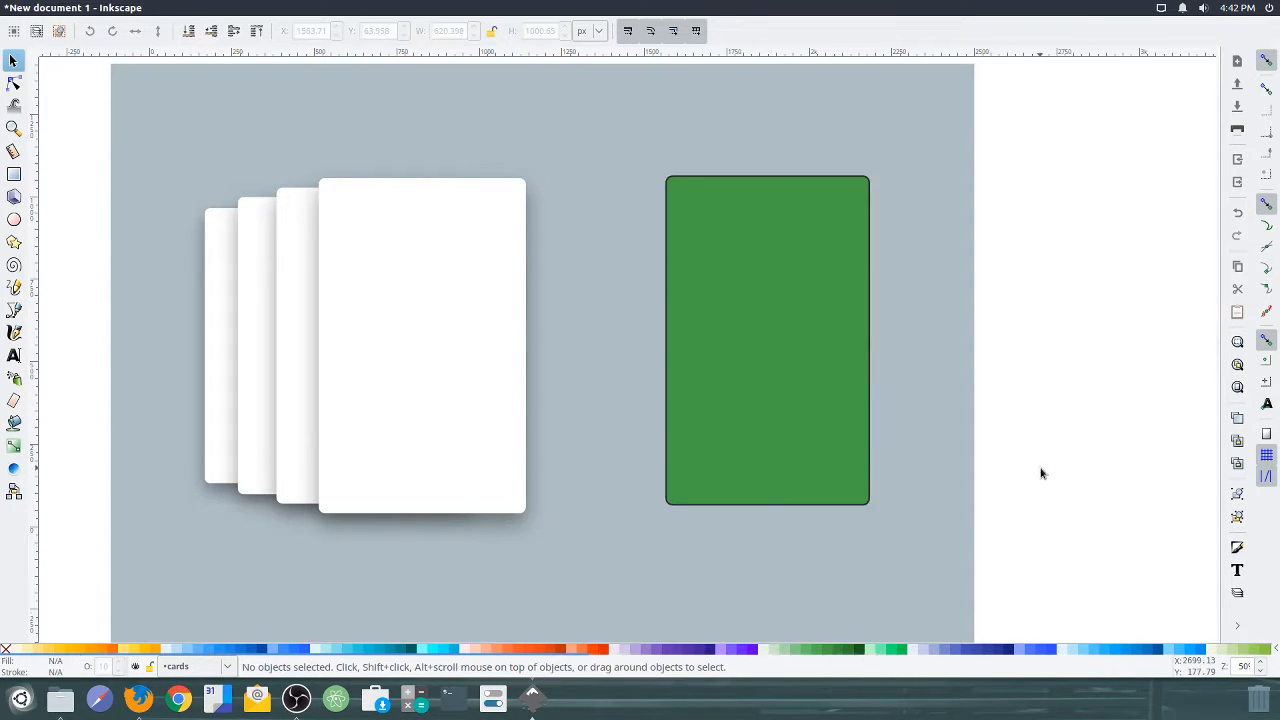
# - Remove the fill from the green rounded rectangle and deselect it
pyautogui.click(752, 335)
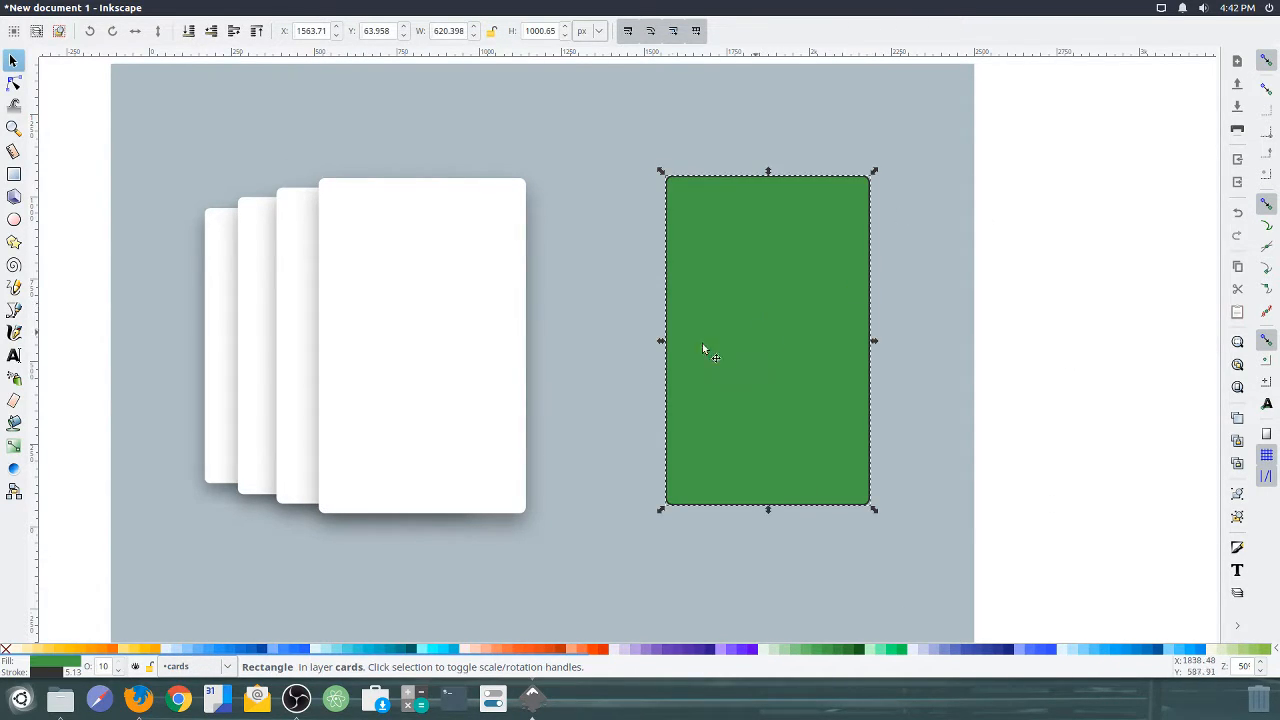
pyautogui.click(6, 652)
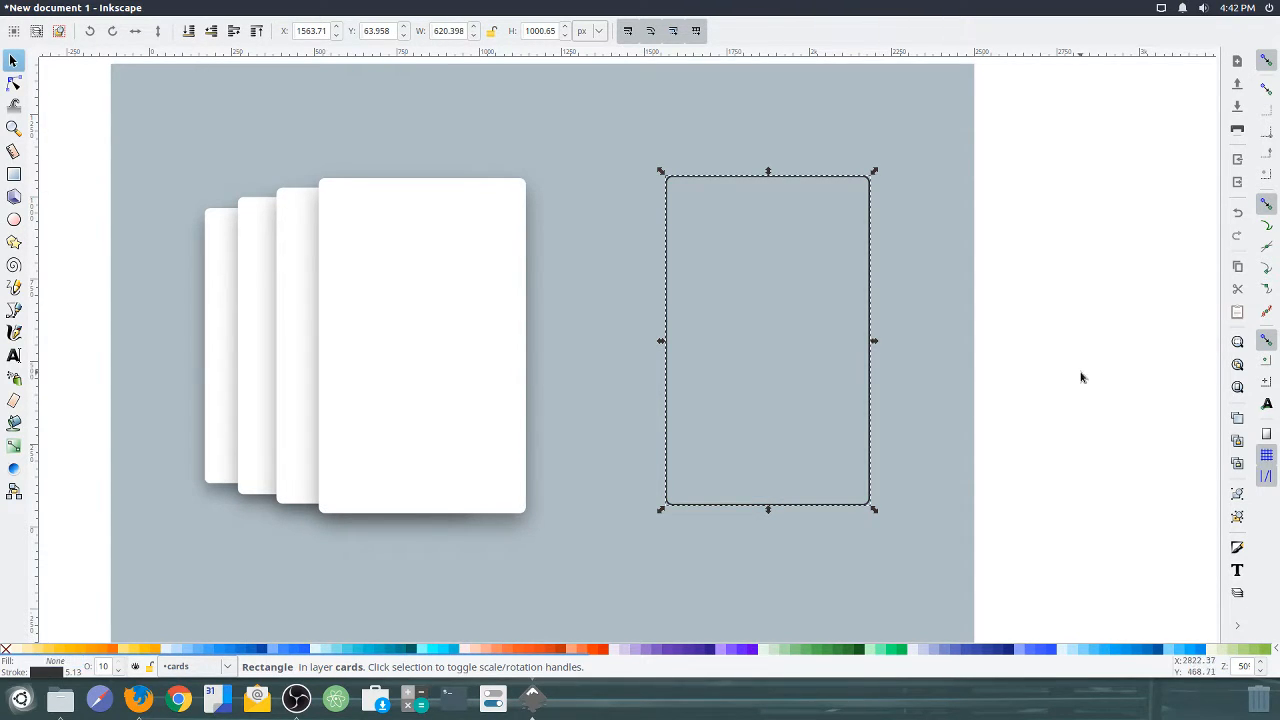
pyautogui.click(962, 340)
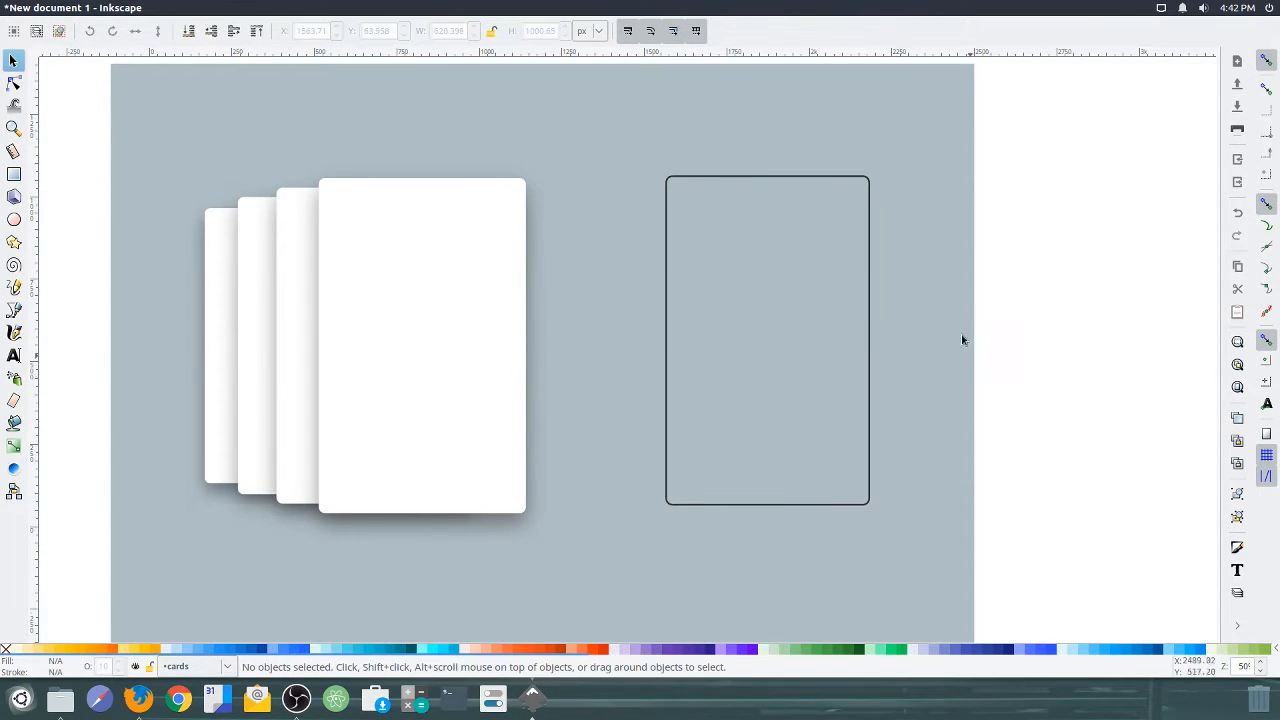
# - Move the outlined rectangle to about X 2204, Y 74 px, across the background's edge, and fill it with dark cyan
pyautogui.click(870, 279)
pyautogui.moveTo(880, 297); pyautogui.dragTo(1085, 289)
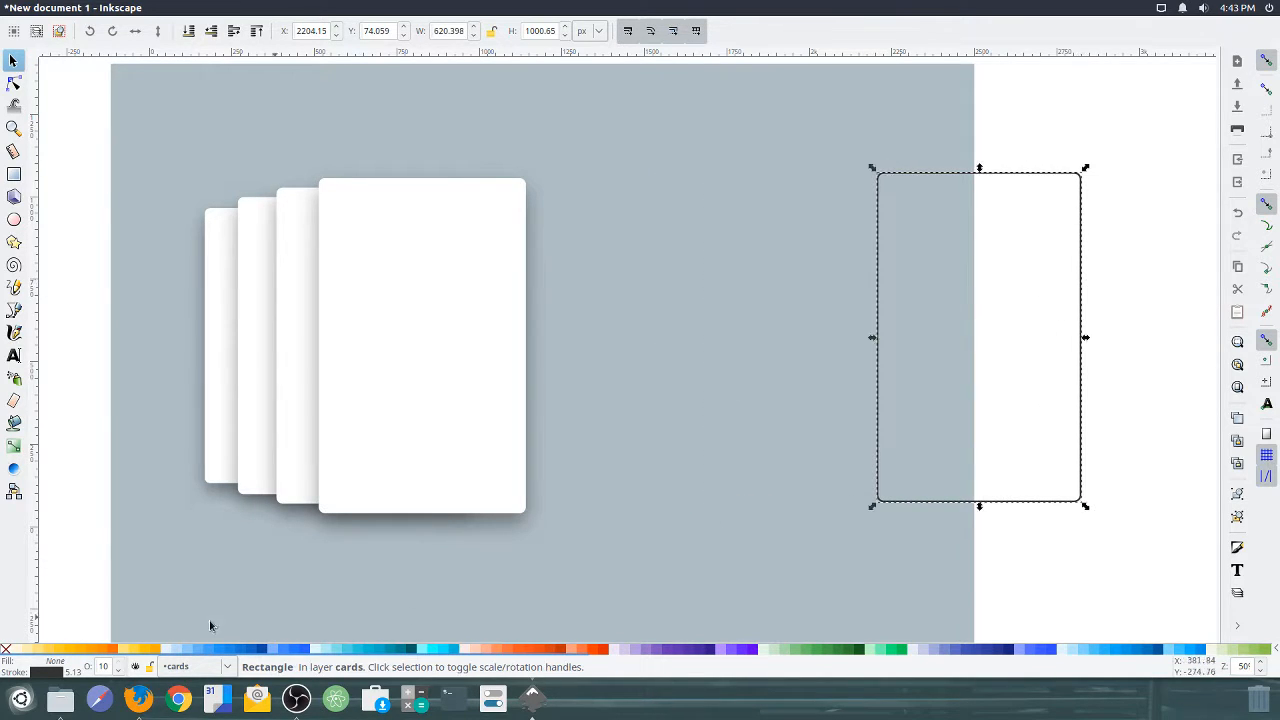
pyautogui.click(304, 650)
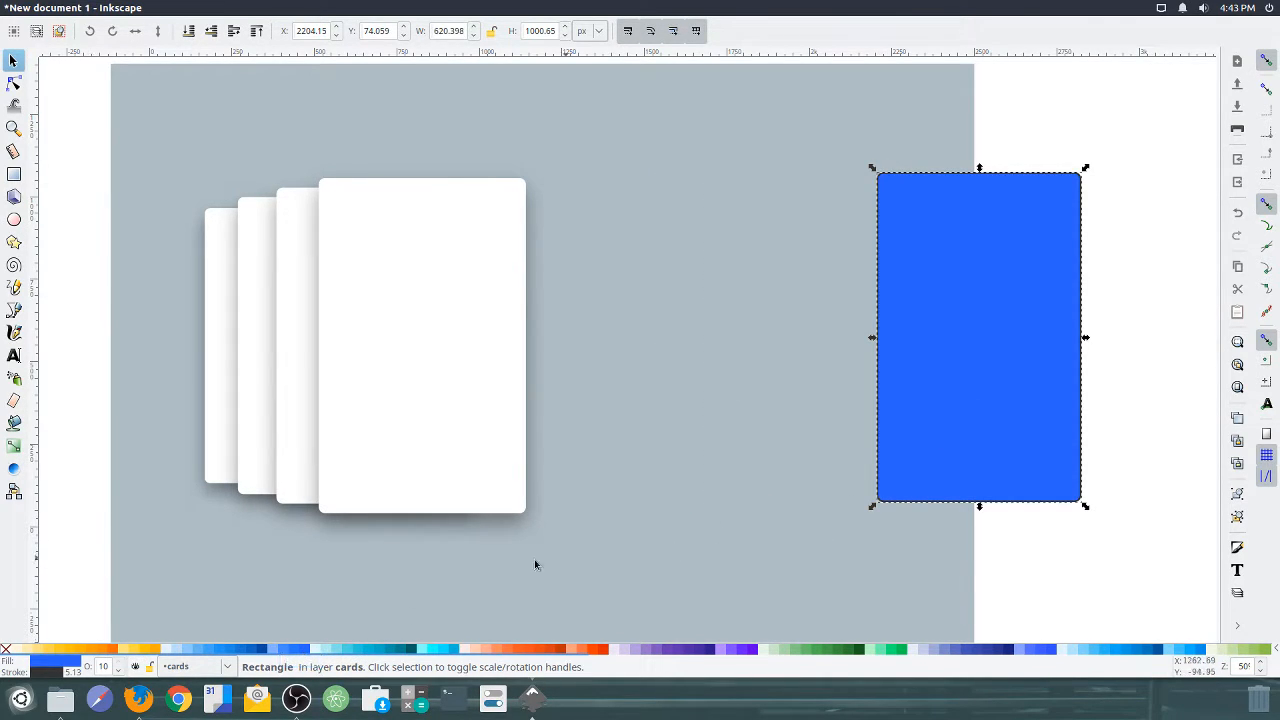
pyautogui.click(390, 650)
pyautogui.click(381, 650)
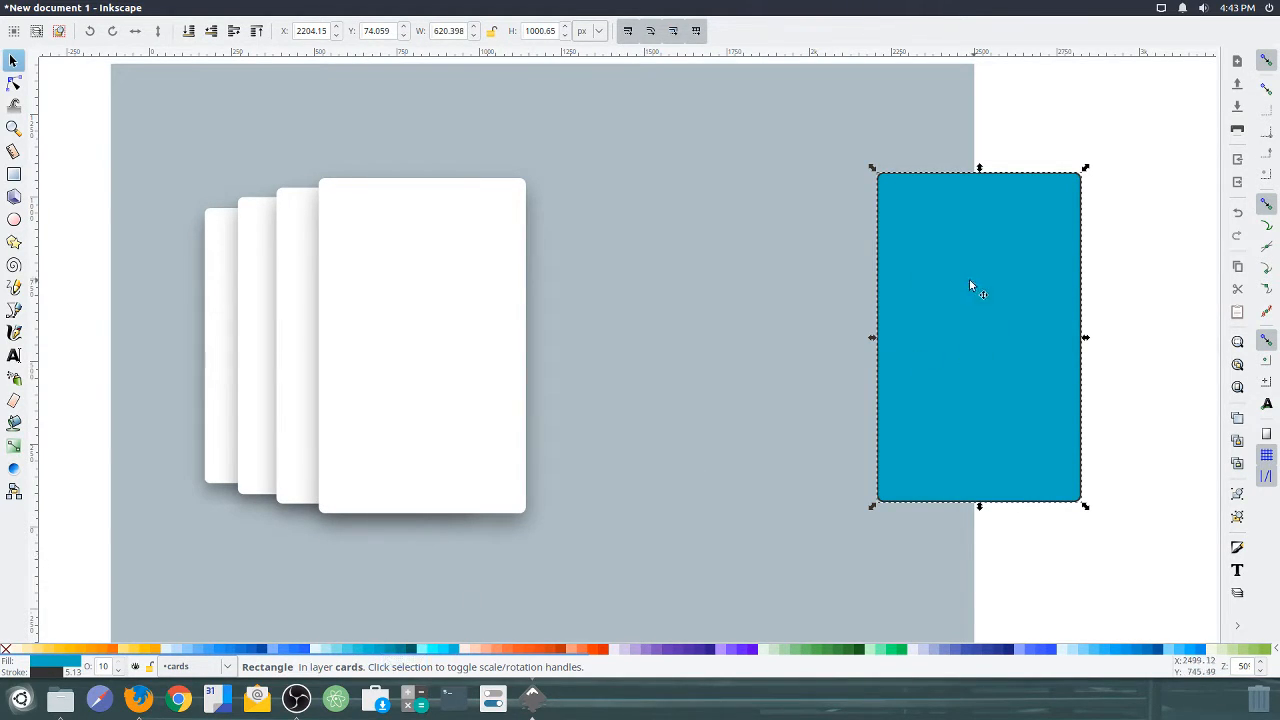
pyautogui.click(1162, 253)
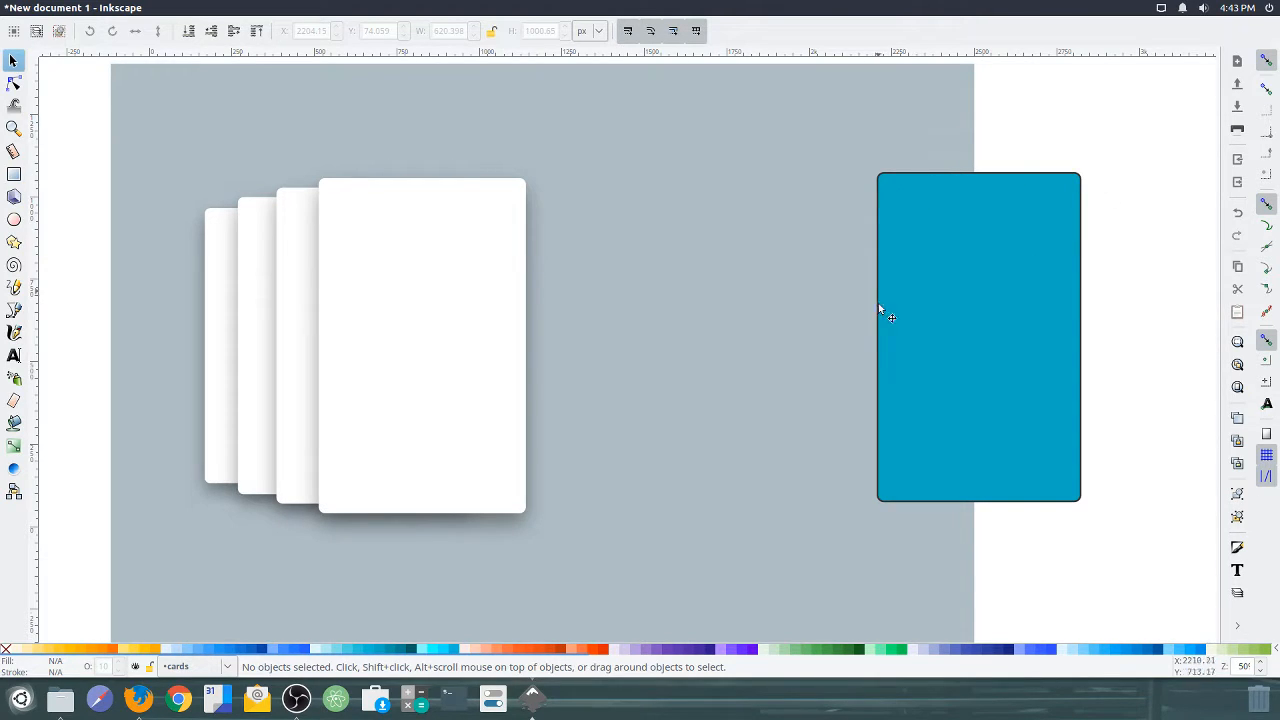
# - Recolour the cyan rectangle, trying blue and a lighter cyan before giving it a deep orange fill
pyautogui.click(896, 340)
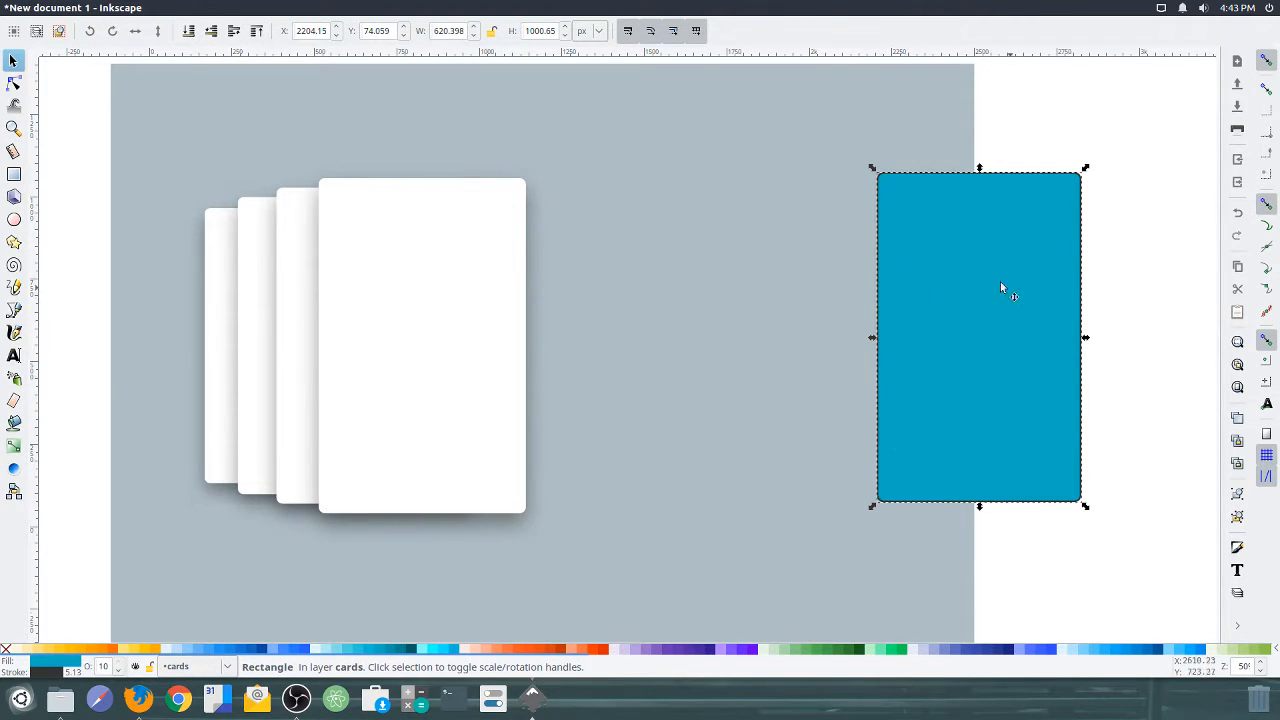
pyautogui.click(240, 649)
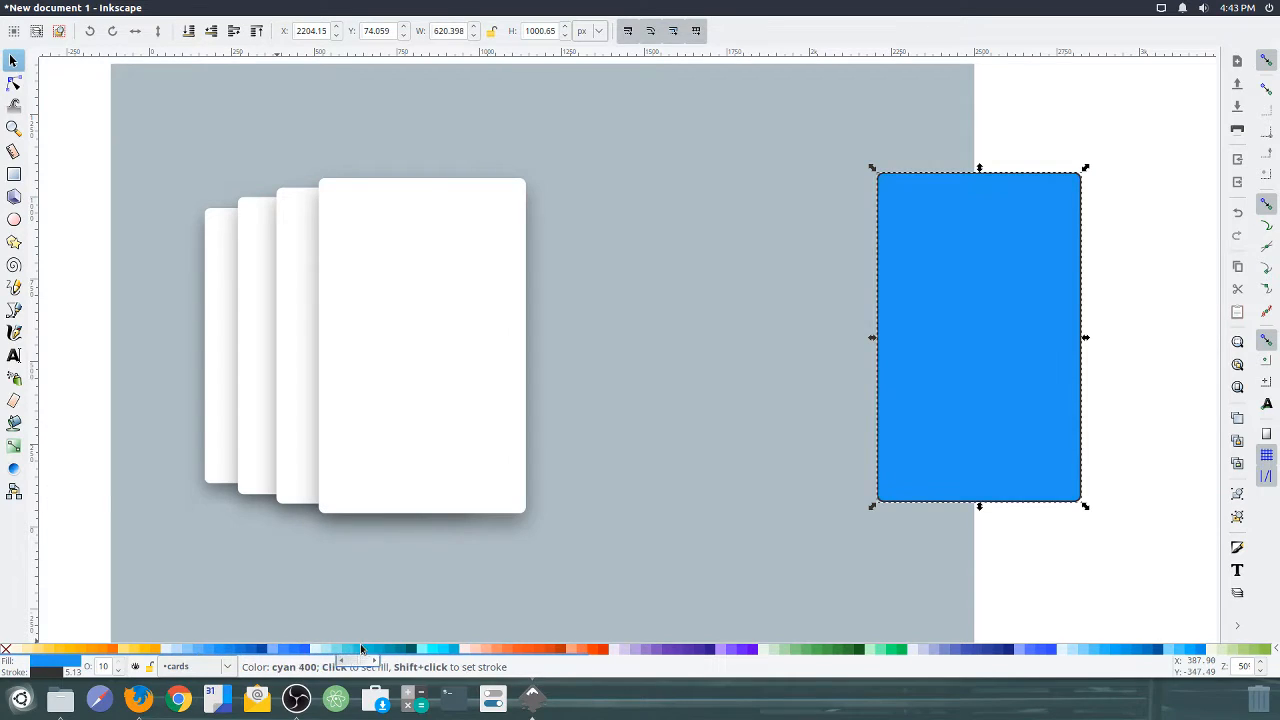
pyautogui.click(365, 649)
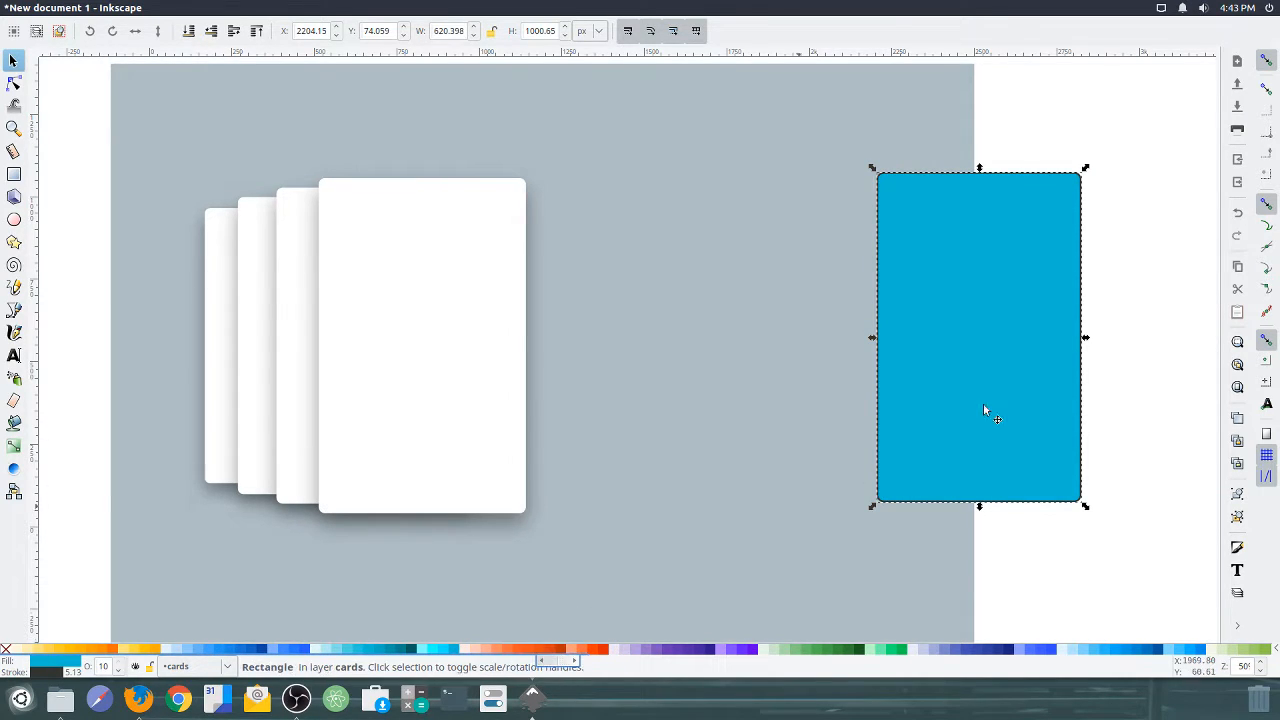
pyautogui.click(520, 650)
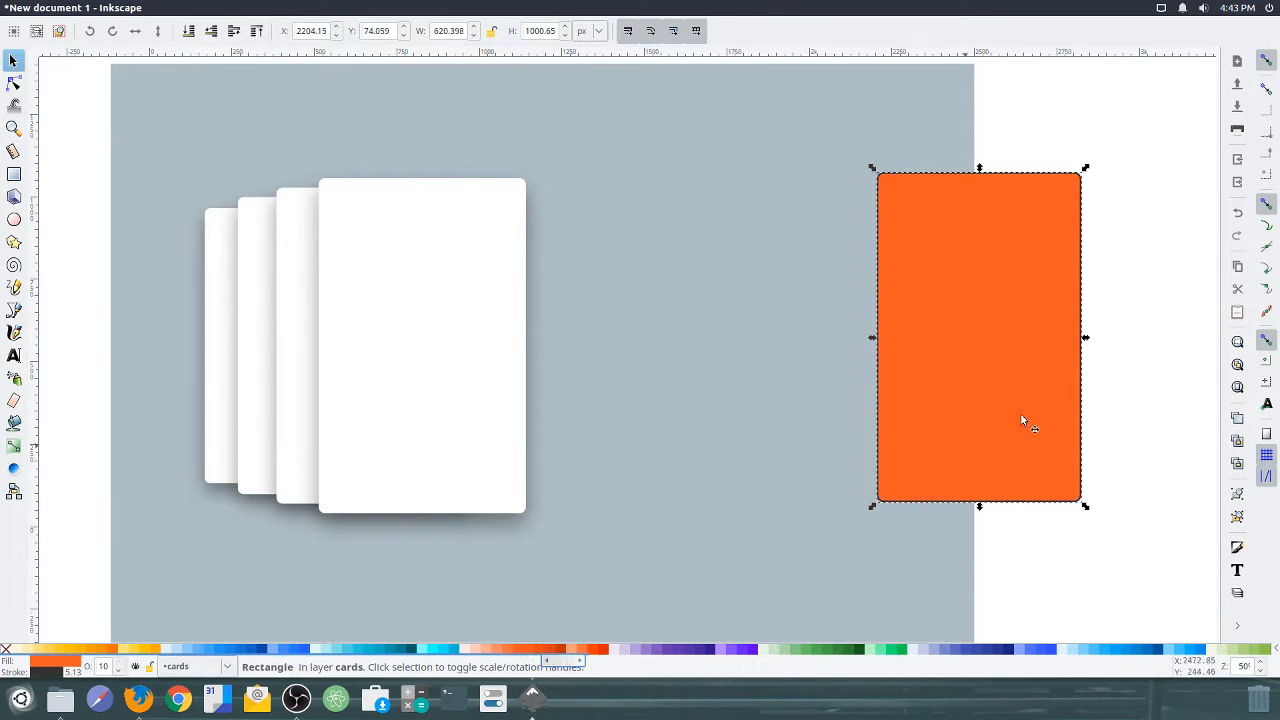
pyautogui.click(1085, 345)
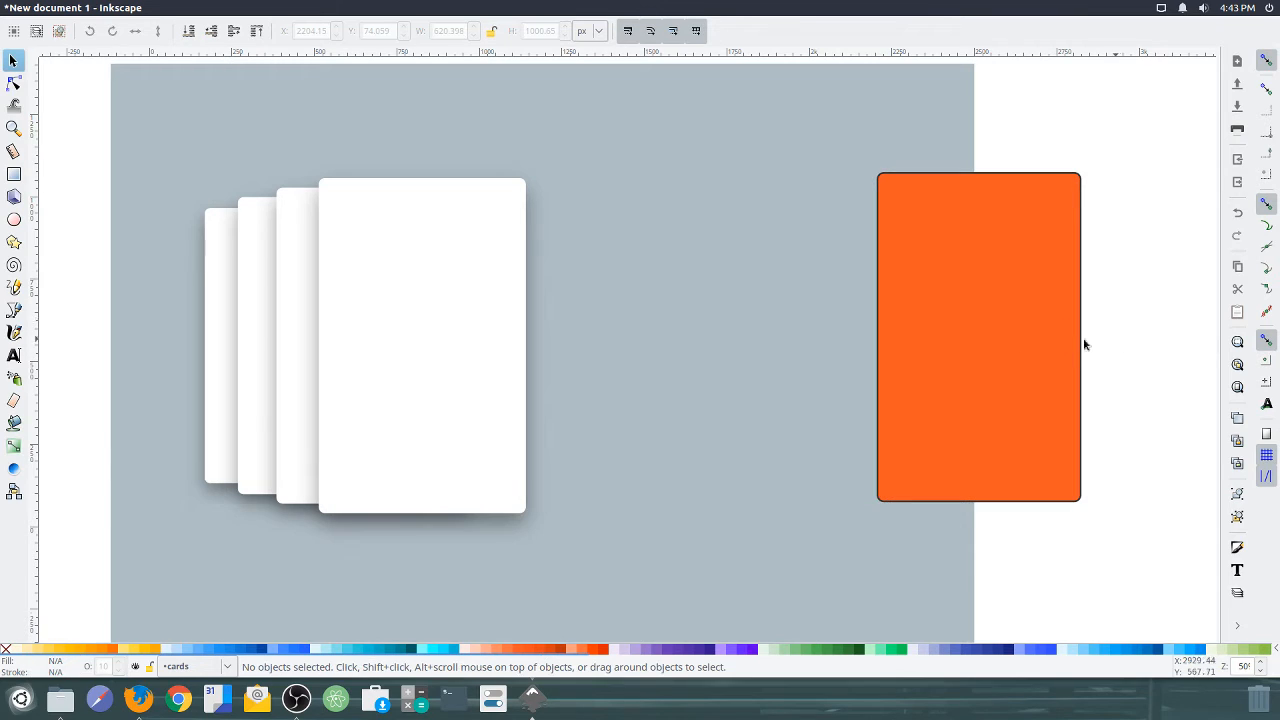
# - Move the orange rectangle back onto the grey-blue background, to about X 1489 px, beside the white cards
pyautogui.click(1013, 336)
pyautogui.moveTo(1050, 333); pyautogui.dragTo(809, 341)
pyautogui.click(1153, 352)
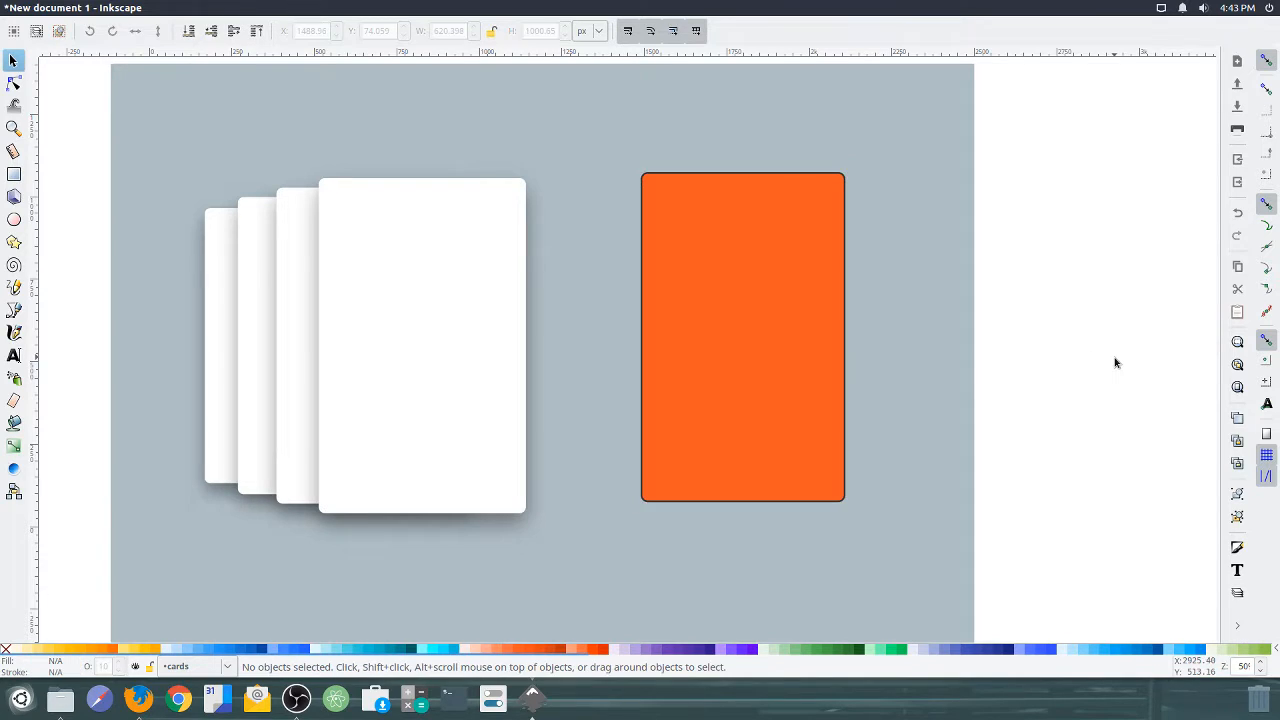
# - Open the Fill and Stroke settings for the orange rectangle and compare its fill and stroke paint options
pyautogui.click(700, 371)
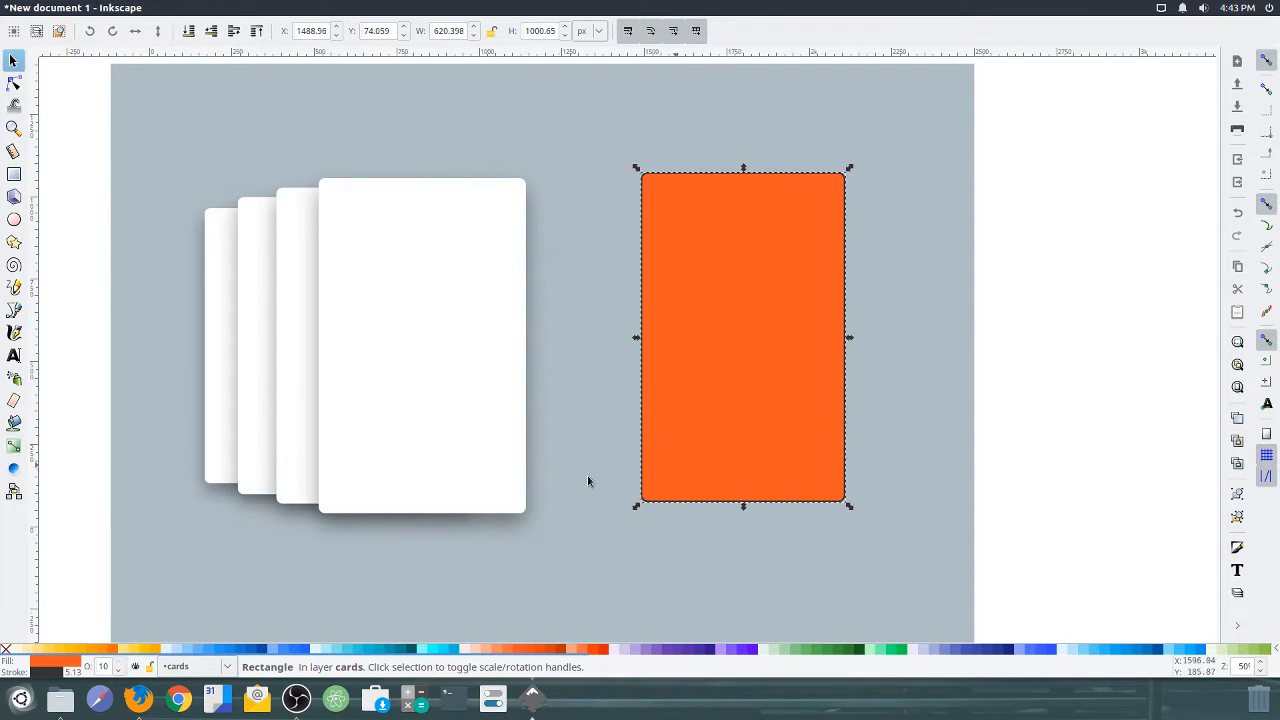
pyautogui.click(47, 676)
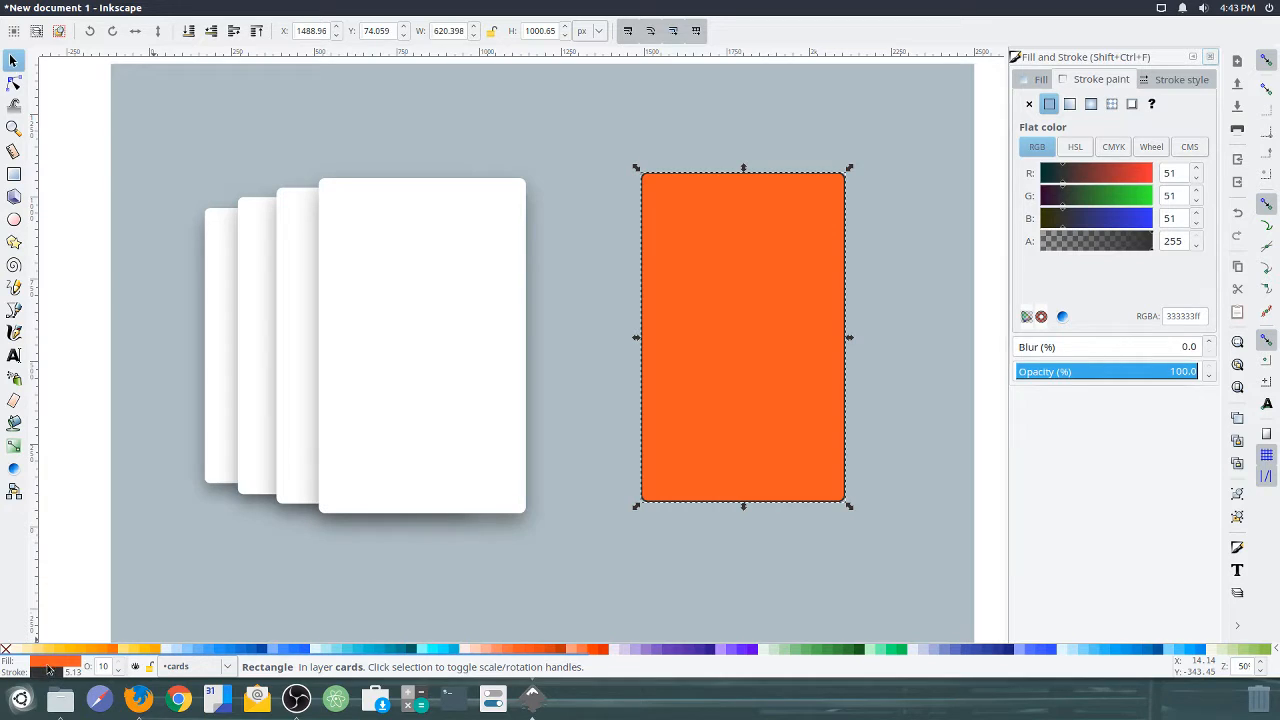
pyautogui.click(48, 663)
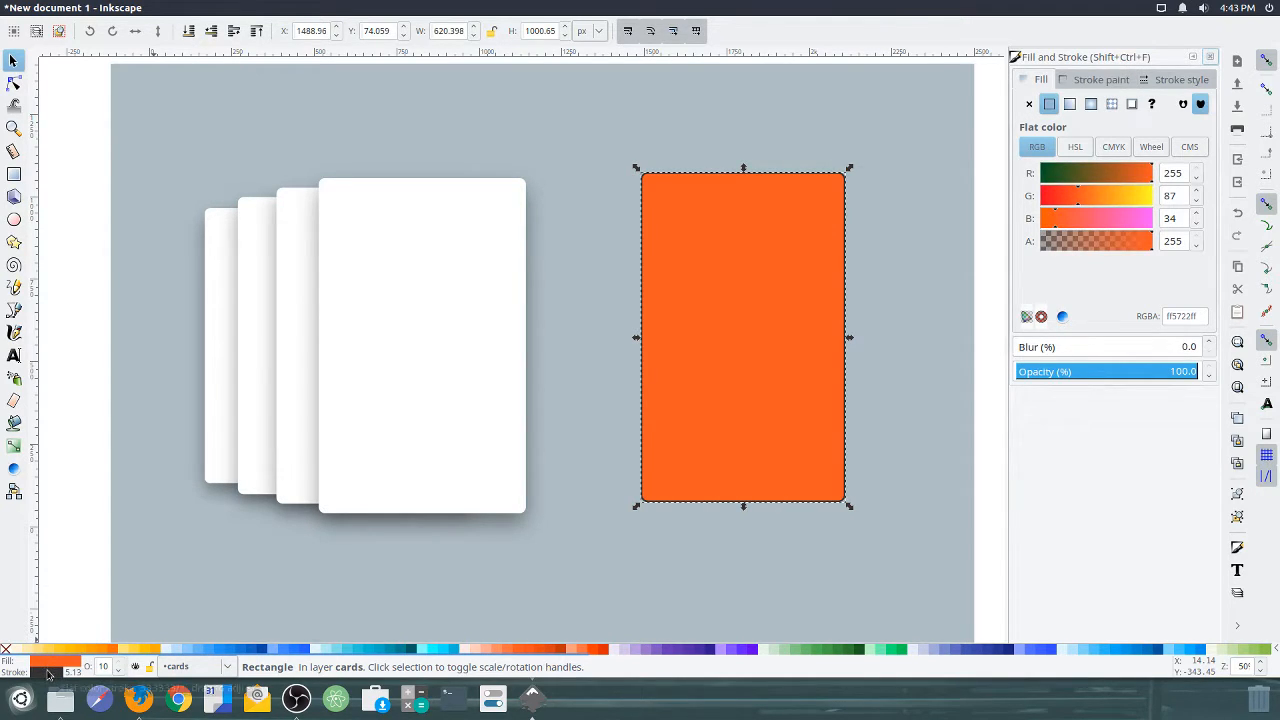
pyautogui.click(48, 671)
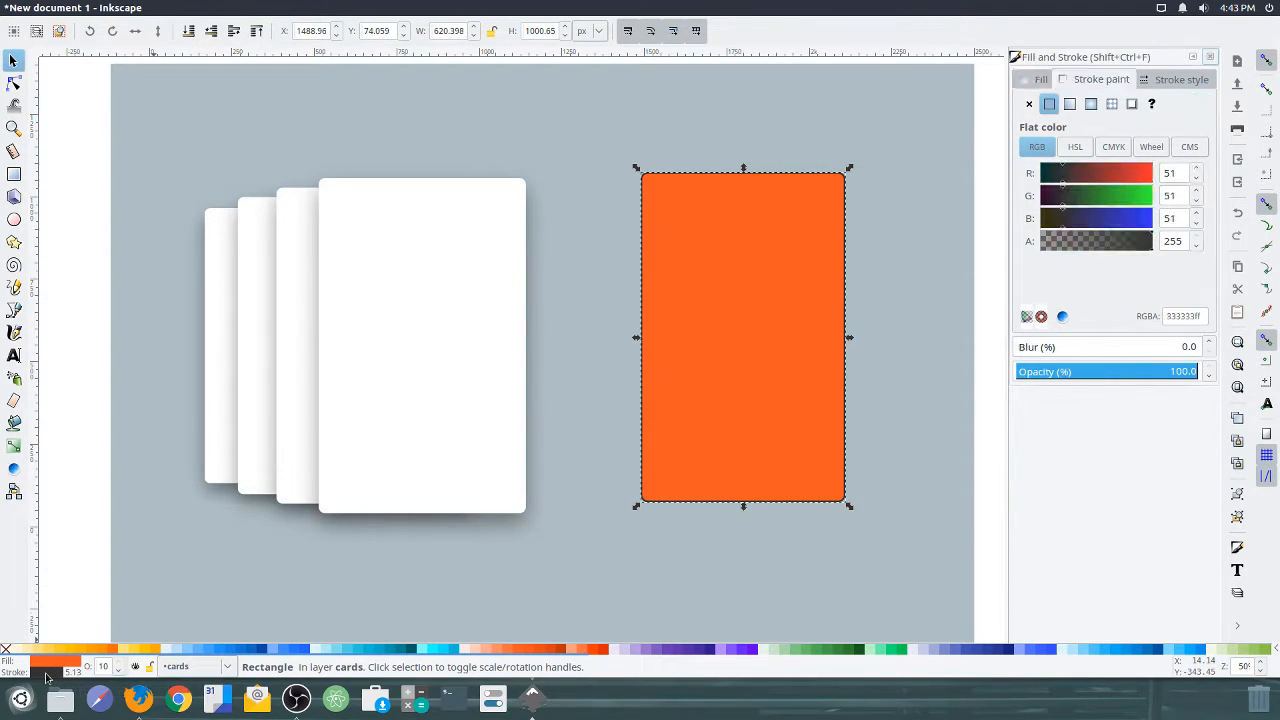
pyautogui.click(48, 663)
pyautogui.click(47, 671)
pyautogui.click(48, 663)
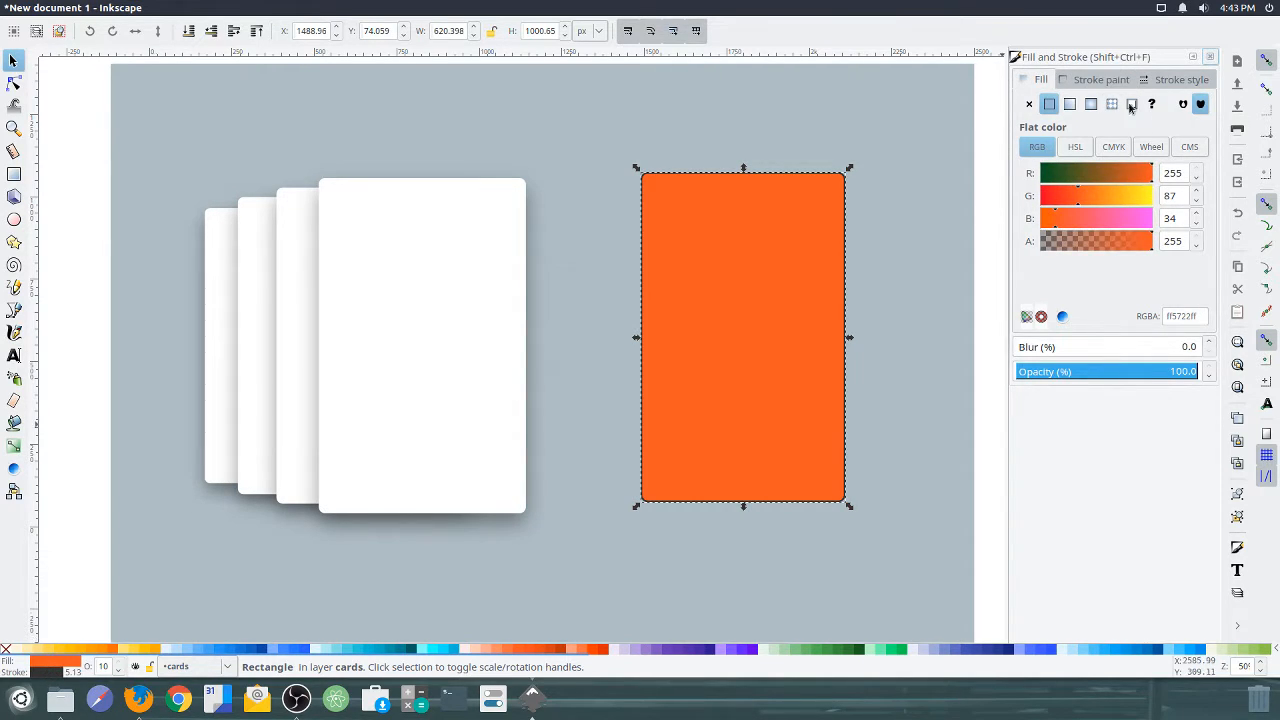
pyautogui.click(1092, 88)
pyautogui.click(1040, 84)
# - Remove the rectangle's stroke paint, and give it a flat black stroke (000000ff)
pyautogui.click(1068, 86)
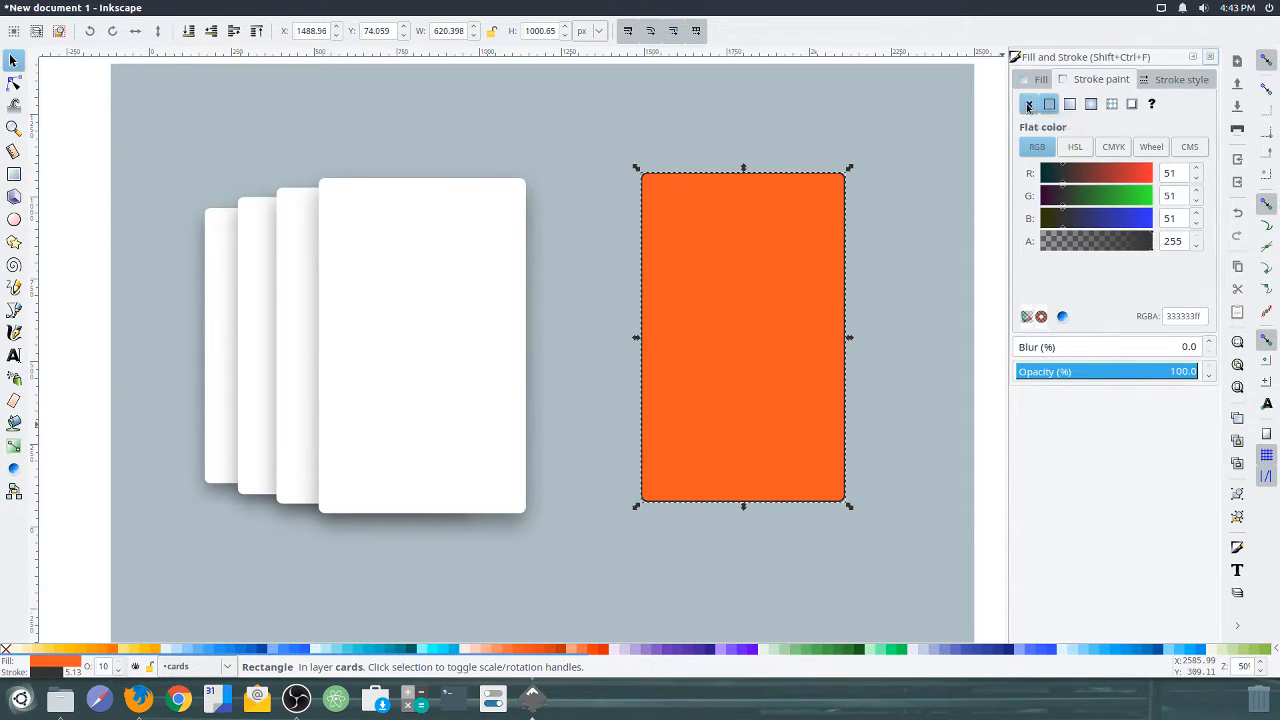
pyautogui.click(1028, 105)
pyautogui.click(1050, 105)
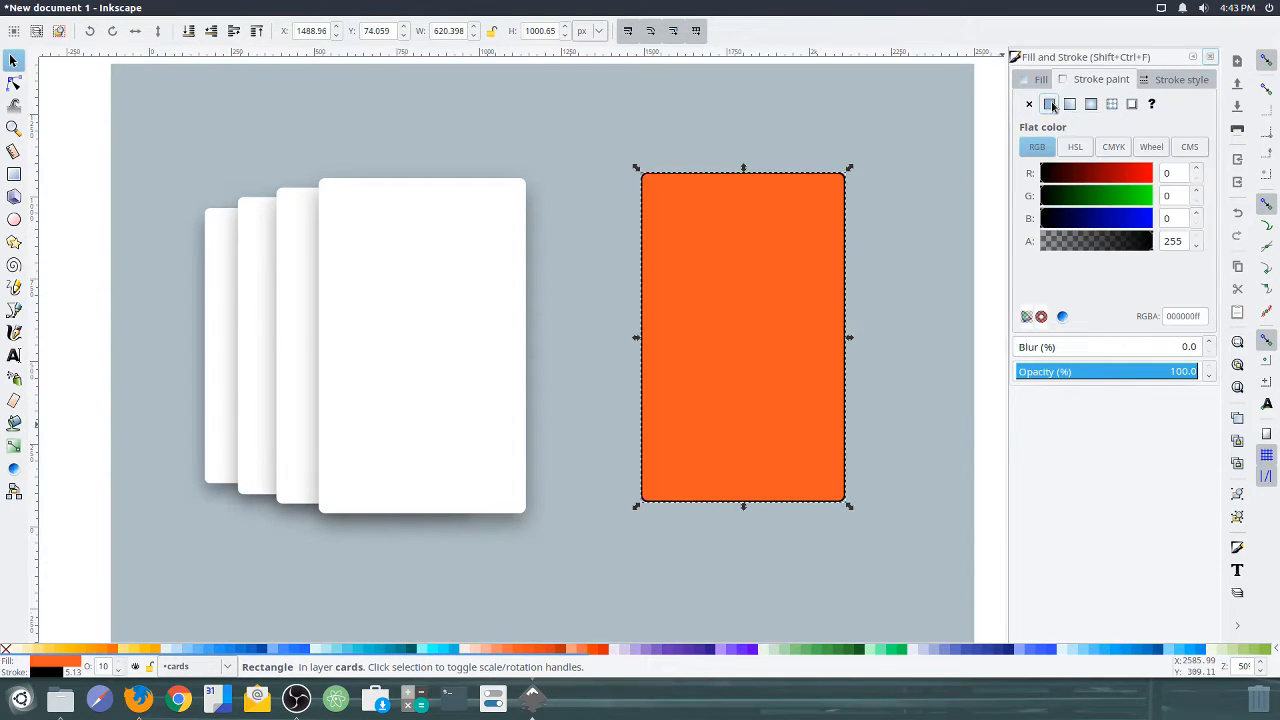
# - Try a linear and a radial gradient as the rectangle's fill, and switch the fill back to flat colour
pyautogui.click(1040, 79)
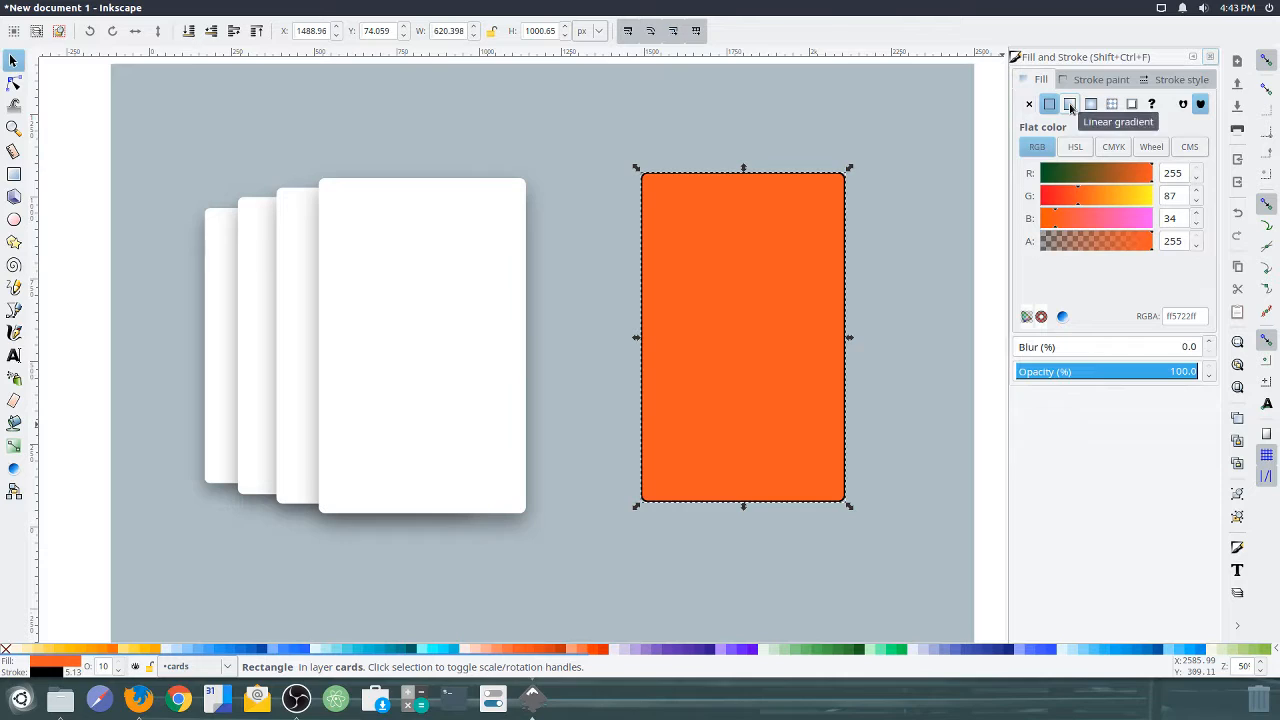
pyautogui.click(1070, 105)
pyautogui.click(1092, 105)
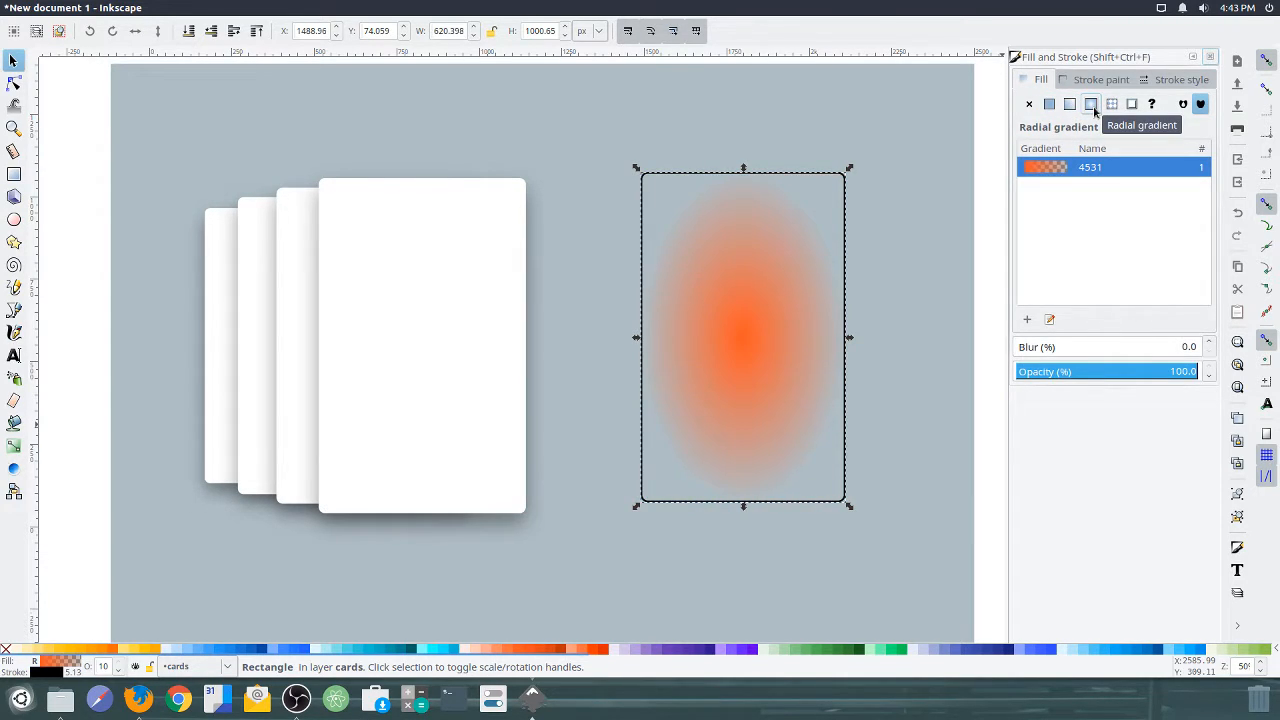
pyautogui.click(1049, 104)
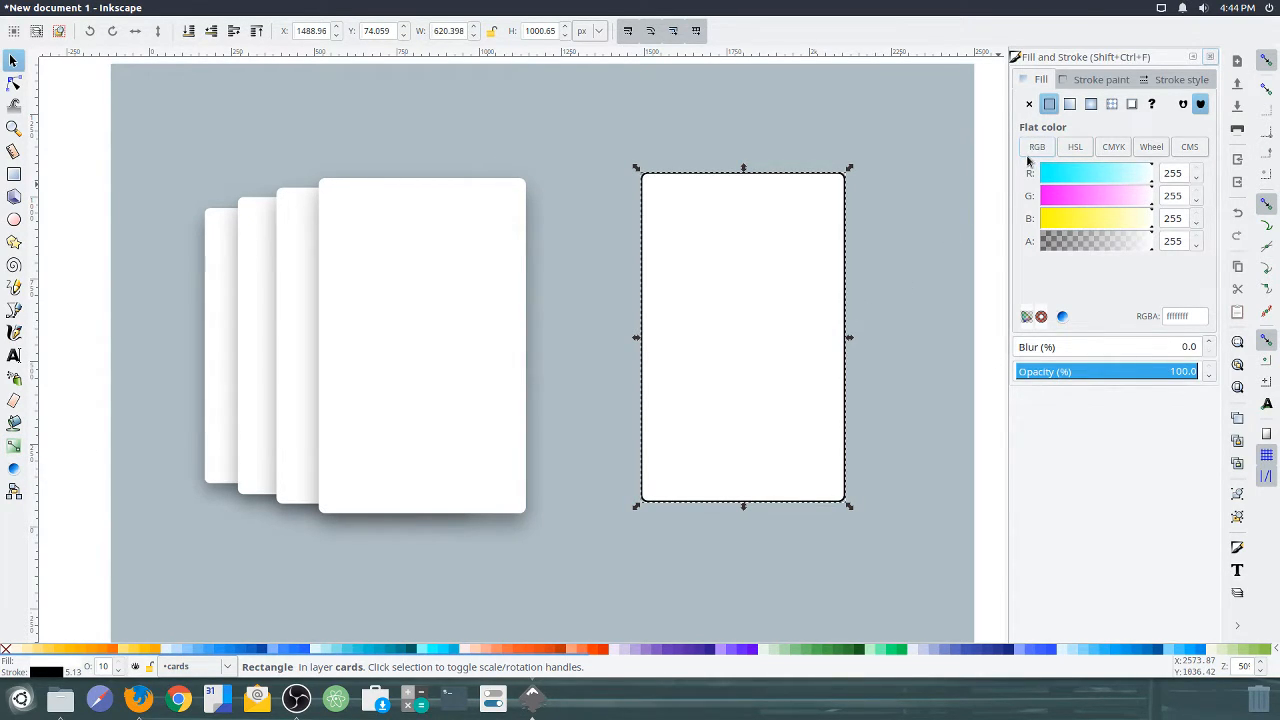
# - Use the colour wheel to change the rectangle's fill through brown and bright green to pale green 95c9a3ff
pyautogui.click(1052, 153)
pyautogui.click(1150, 147)
pyautogui.moveTo(1166, 198)
pyautogui.mouseDown()
pyautogui.moveTo(1156, 186)
pyautogui.moveTo(1099, 217)
pyautogui.mouseUp()
pyautogui.click(1125, 201)
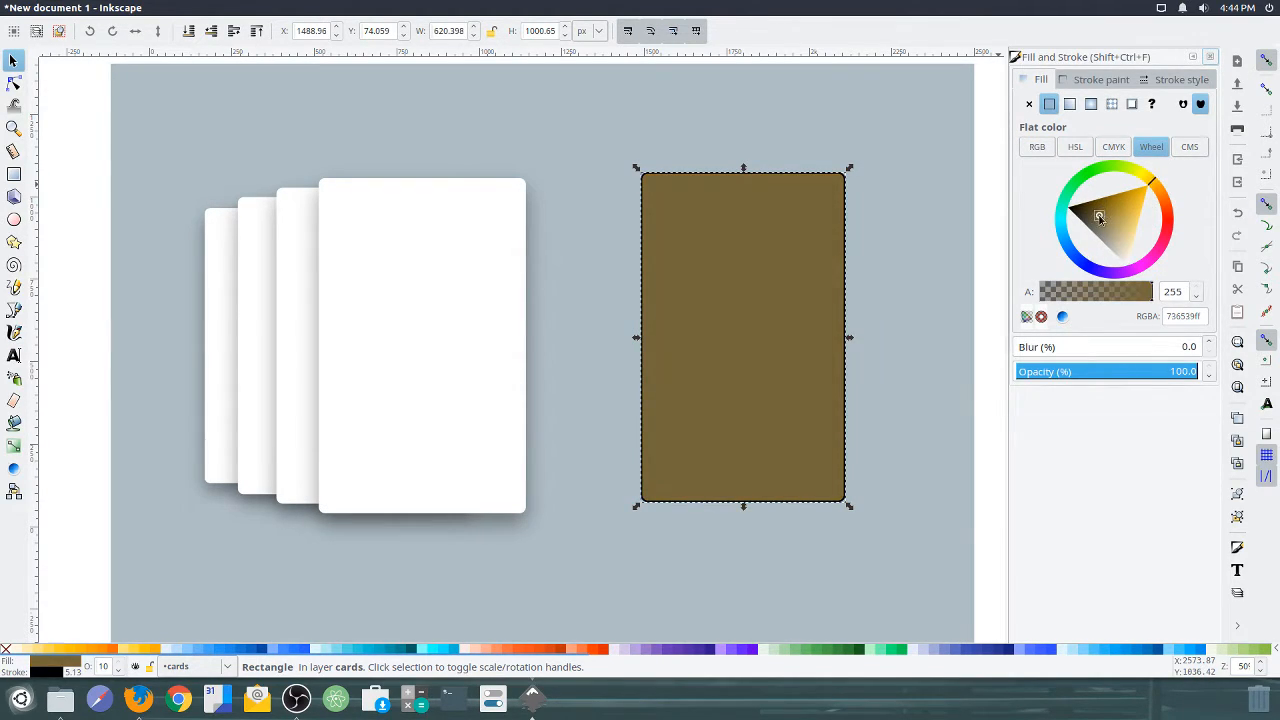
pyautogui.moveTo(1105, 168); pyautogui.dragTo(1078, 187)
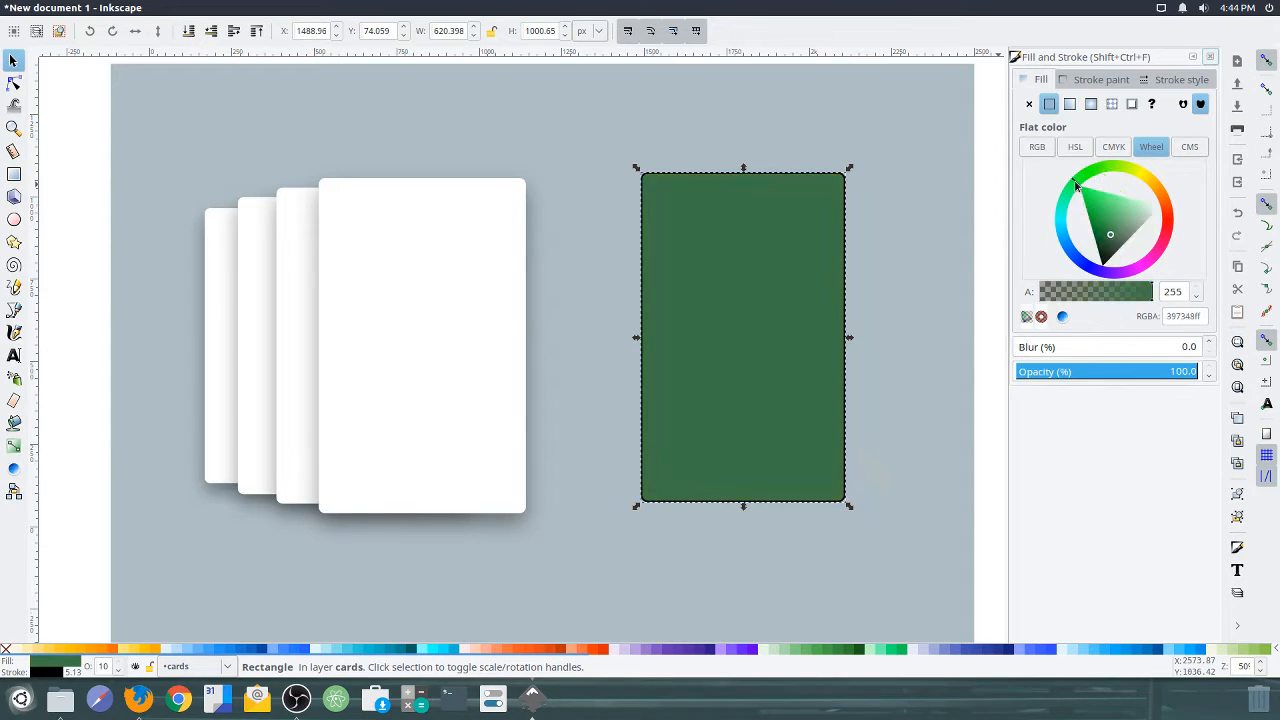
pyautogui.moveTo(1096, 231); pyautogui.dragTo(1099, 202)
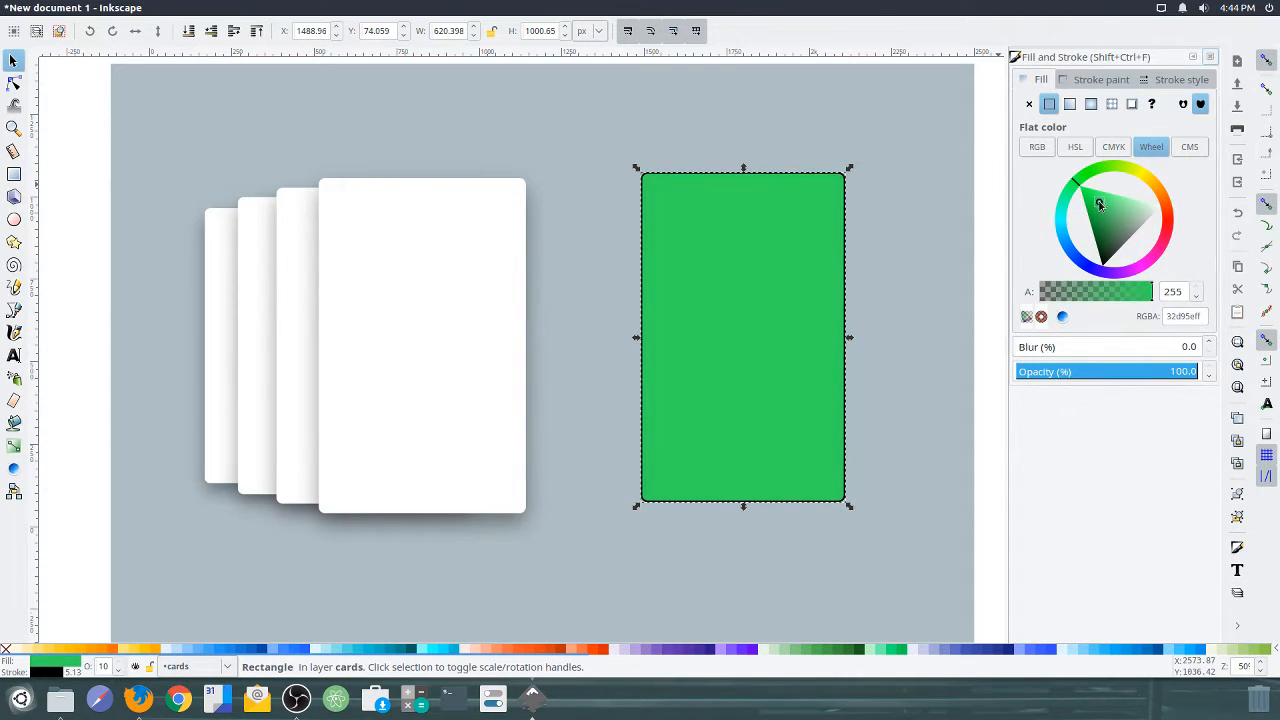
pyautogui.click(1131, 214)
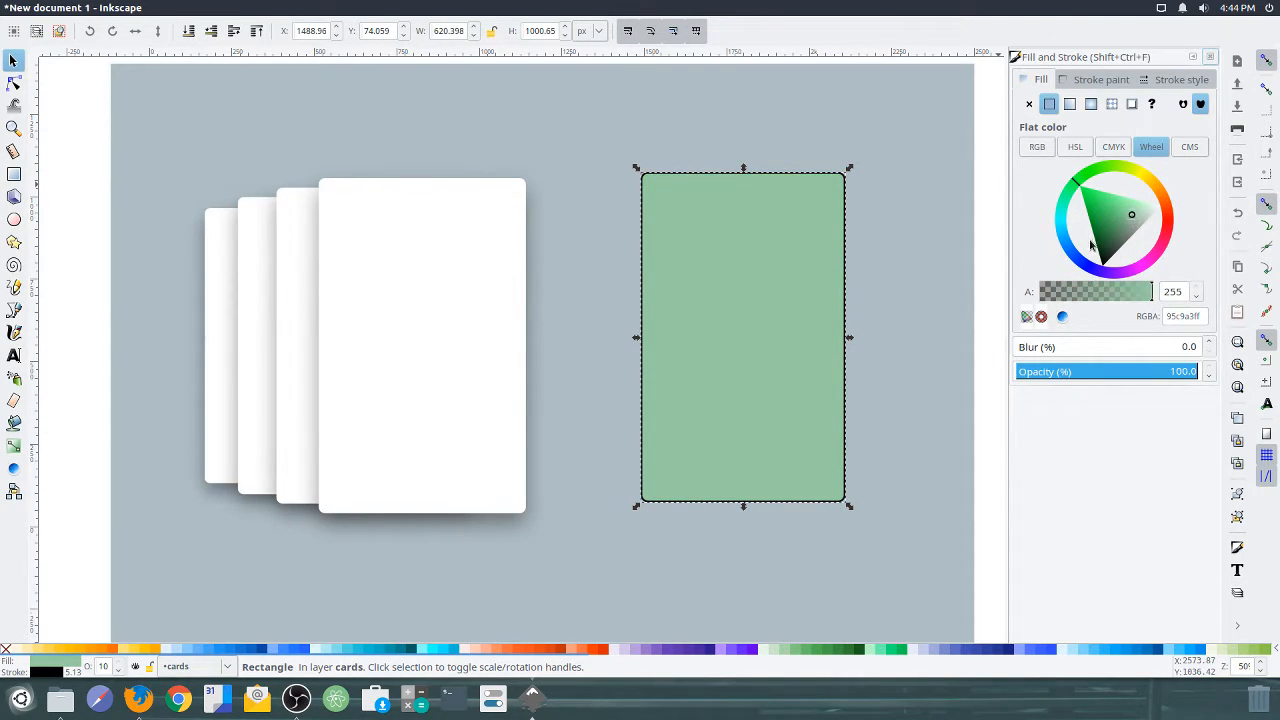
# - Check the pale green fill in the CMS and RGB colour modes and select its RGBA code
pyautogui.click(1154, 148)
pyautogui.click(1190, 148)
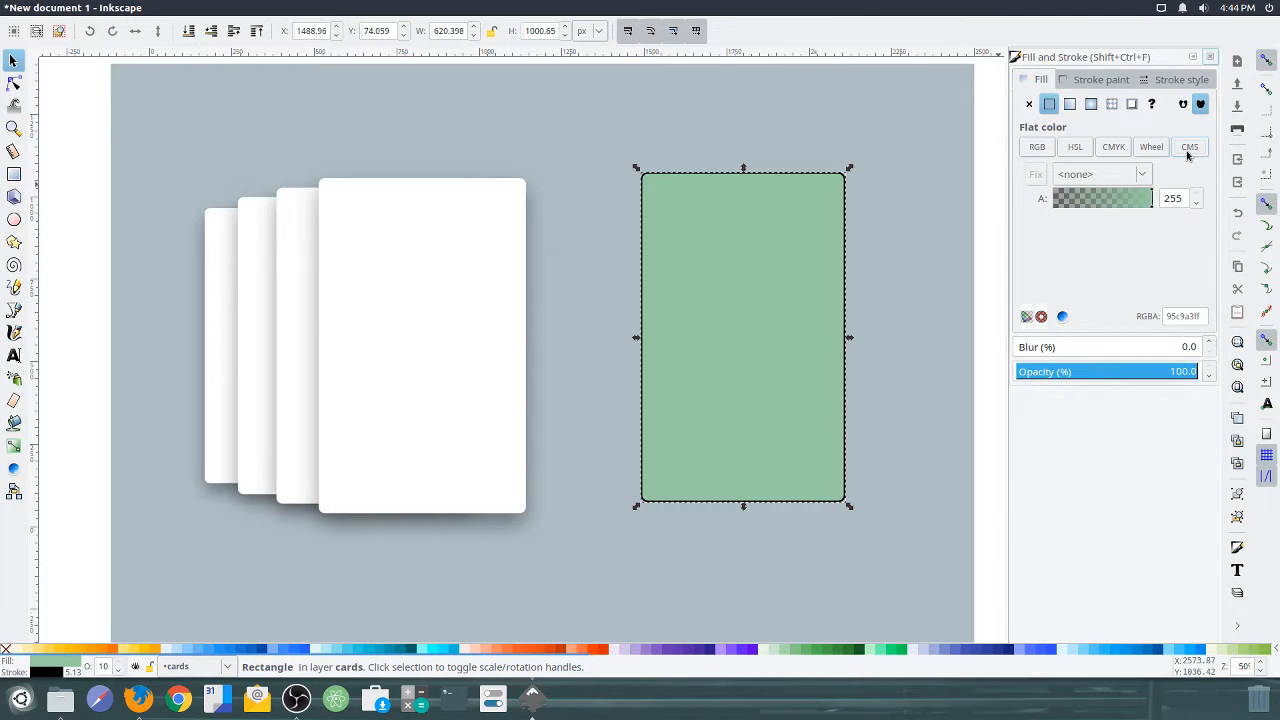
pyautogui.click(1037, 148)
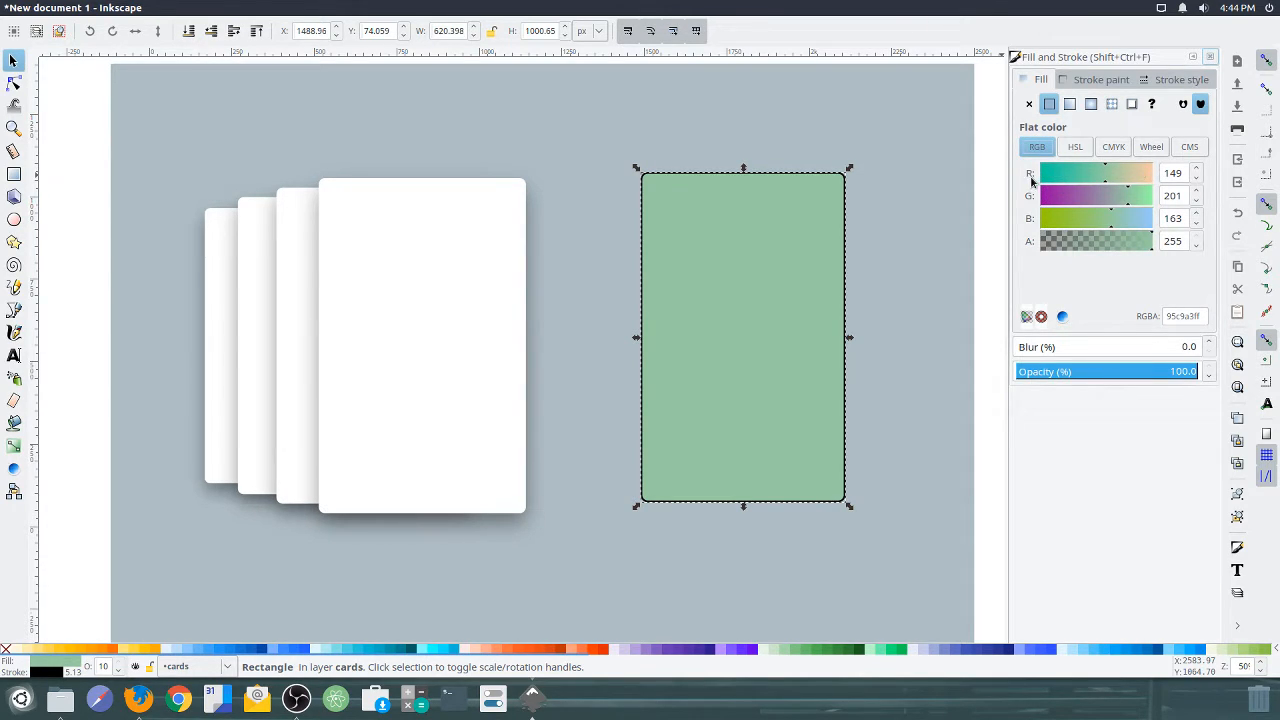
pyautogui.doubleClick(1173, 174)
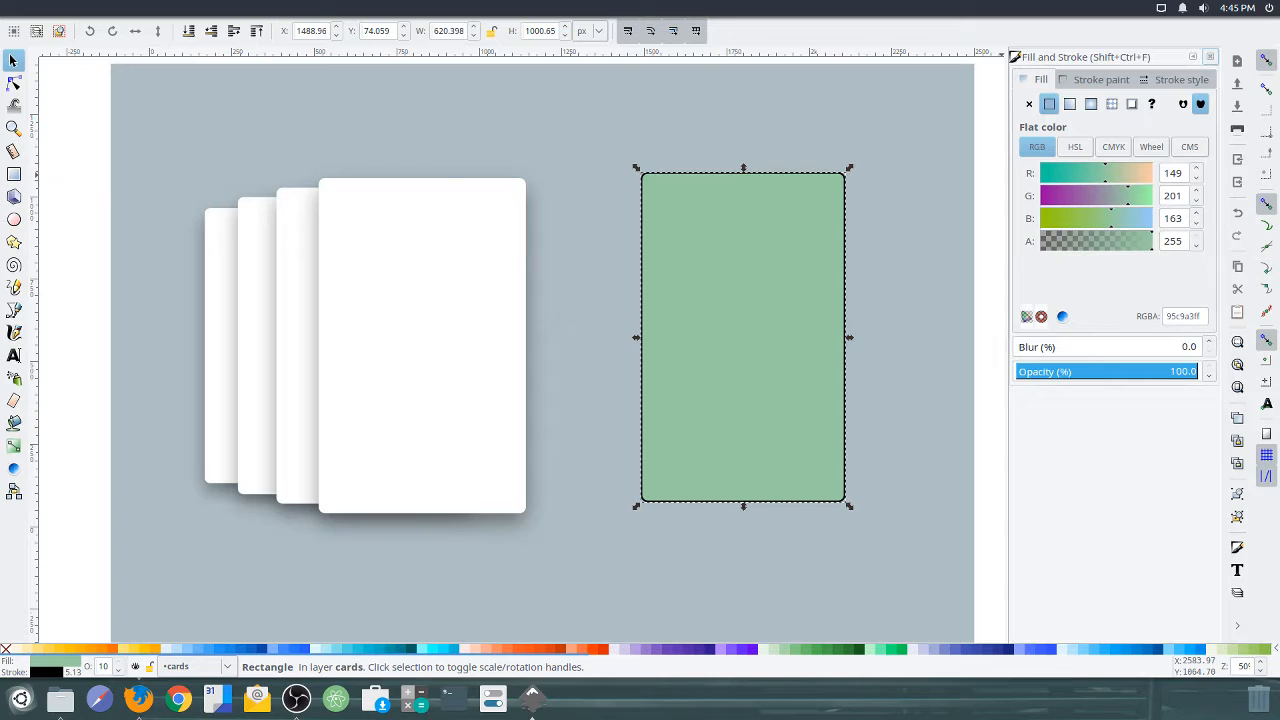
pyautogui.click(1187, 315)
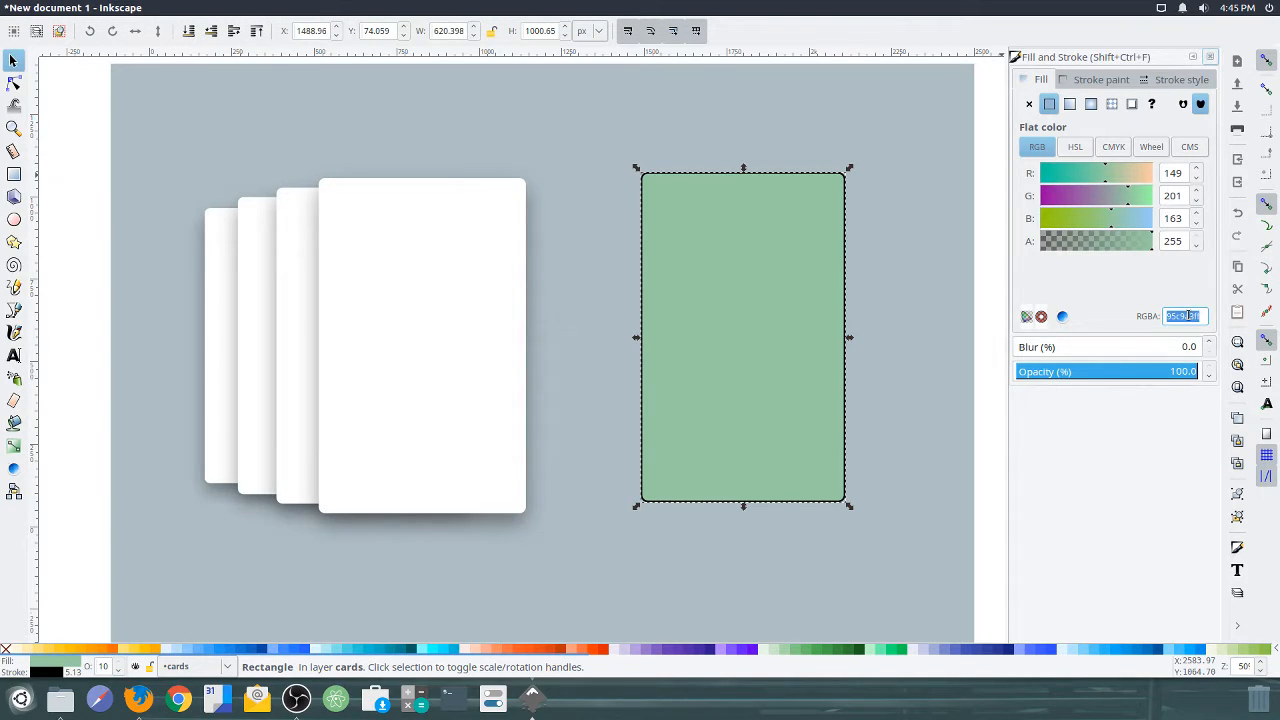
# - Set the selected rectangle's fill to RGBA f85f73ff, and try an alpha of 0 before returning it to 255
pyautogui.write('f85f73')
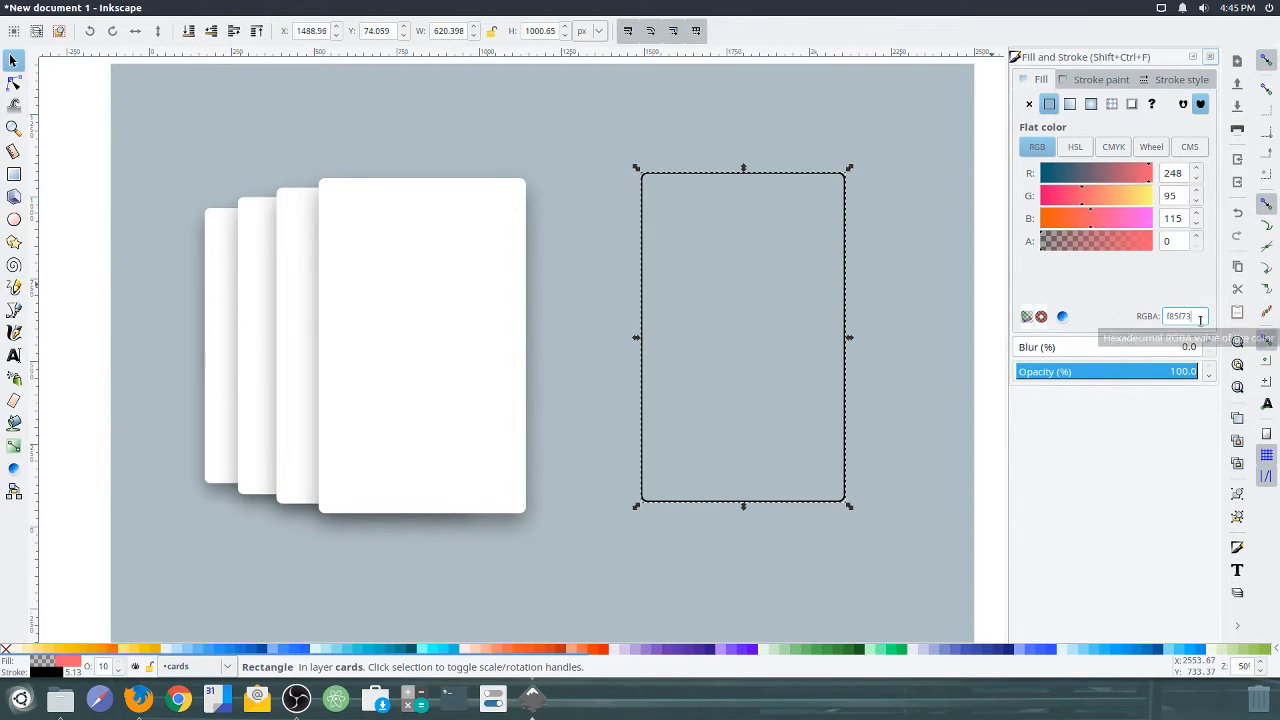
pyautogui.write('ff')
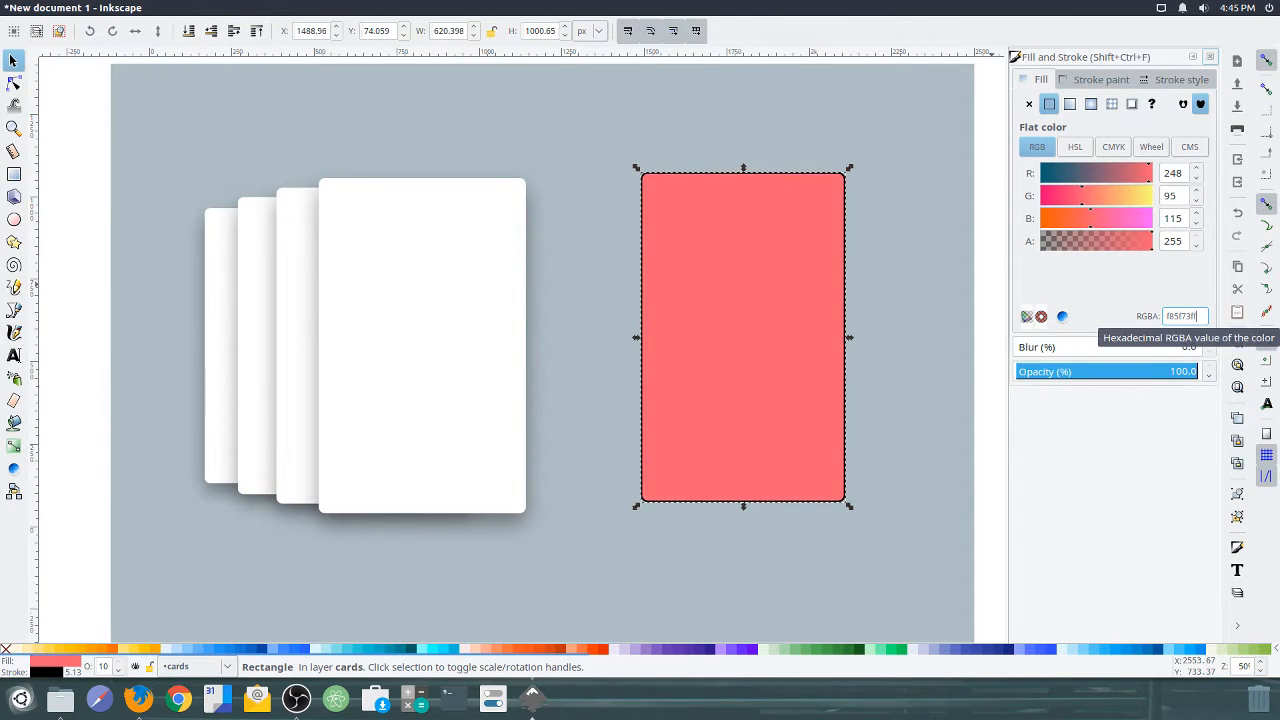
pyautogui.doubleClick(1178, 242)
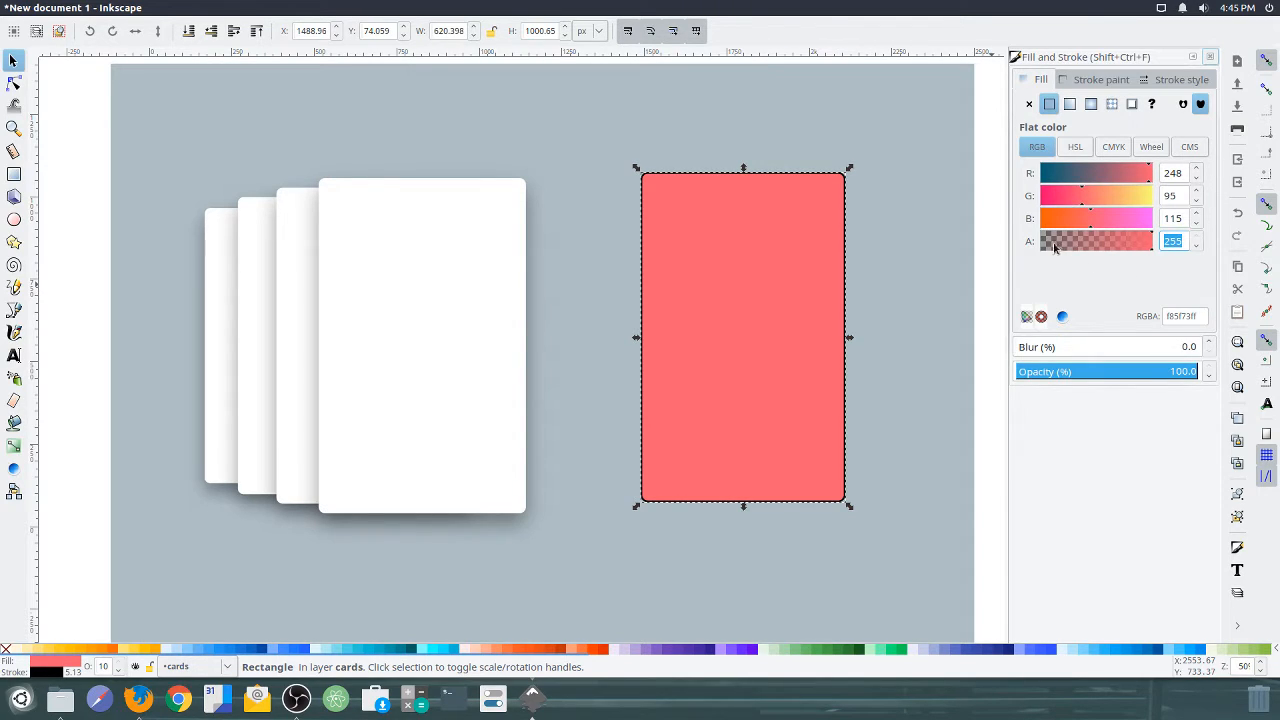
pyautogui.write('0')
pyautogui.press('Return')
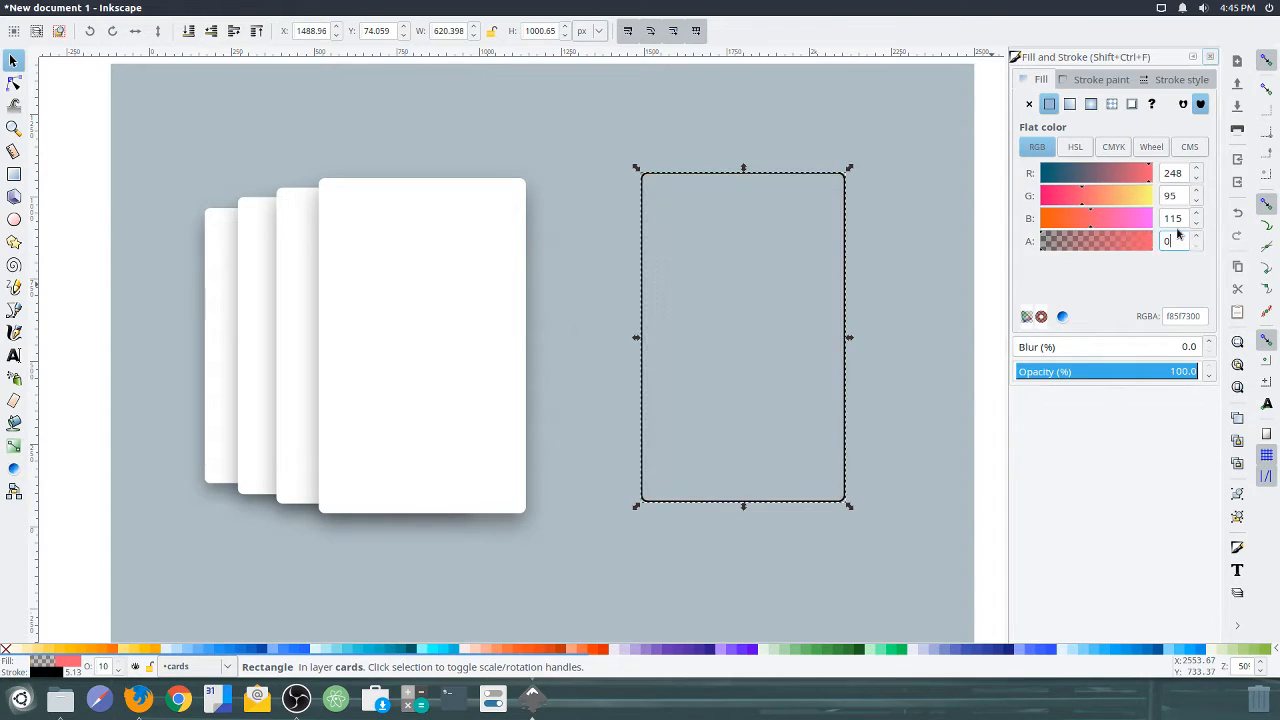
pyautogui.doubleClick(1179, 241)
pyautogui.write('255')
pyautogui.press('Return')
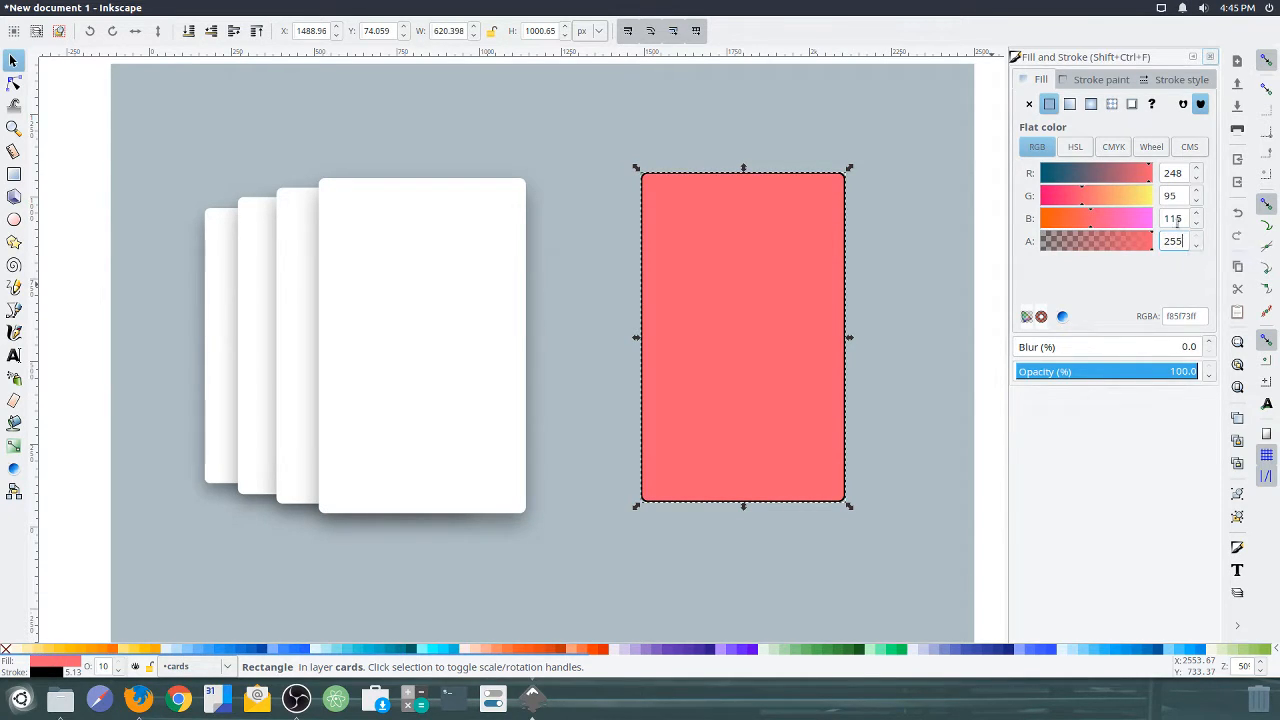
# - Change the rectangle's fill to white by setting red, green and blue to 255 each
pyautogui.doubleClick(1172, 173)
pyautogui.write('255')
pyautogui.press('Tab')
pyautogui.write('255')
pyautogui.press('Tab')
pyautogui.write('255')
pyautogui.press('Tab')
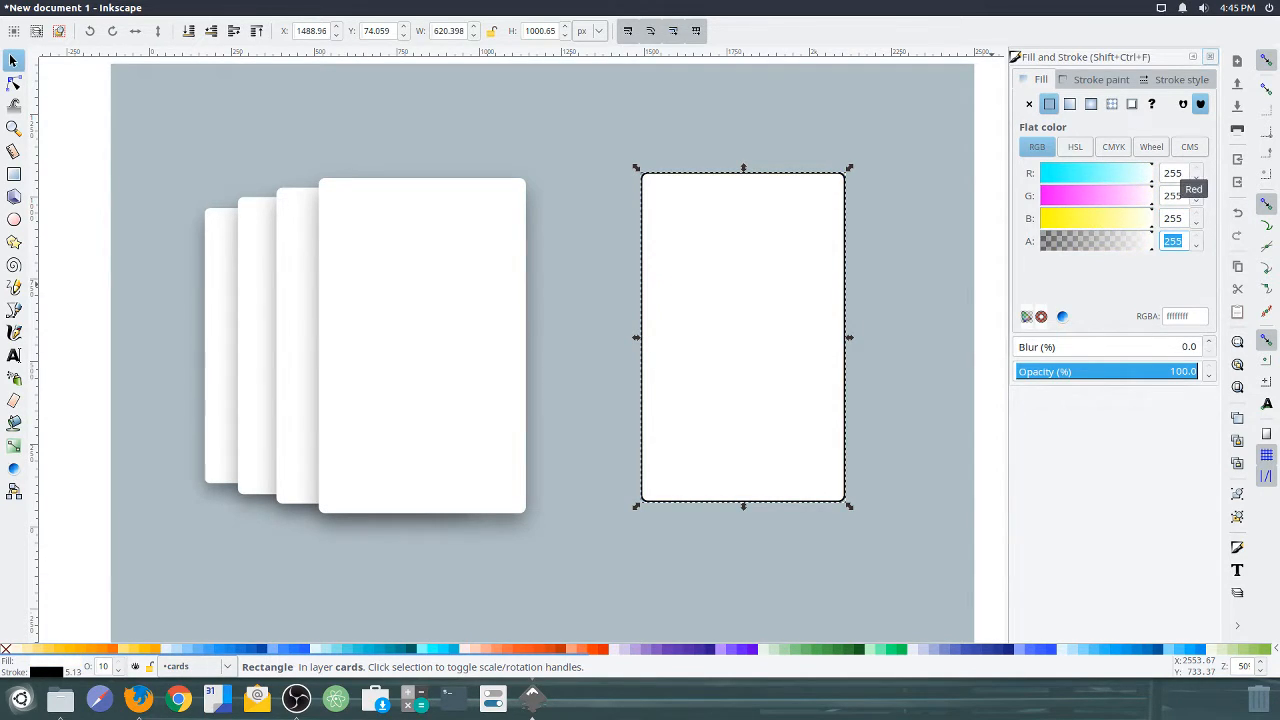
# - Change the rectangle's fill to black by setting red, green and blue to 0 each
pyautogui.click(1170, 175)
pyautogui.write('0')
pyautogui.press('Tab')
pyautogui.write('0')
pyautogui.press('Tab')
pyautogui.write('0')
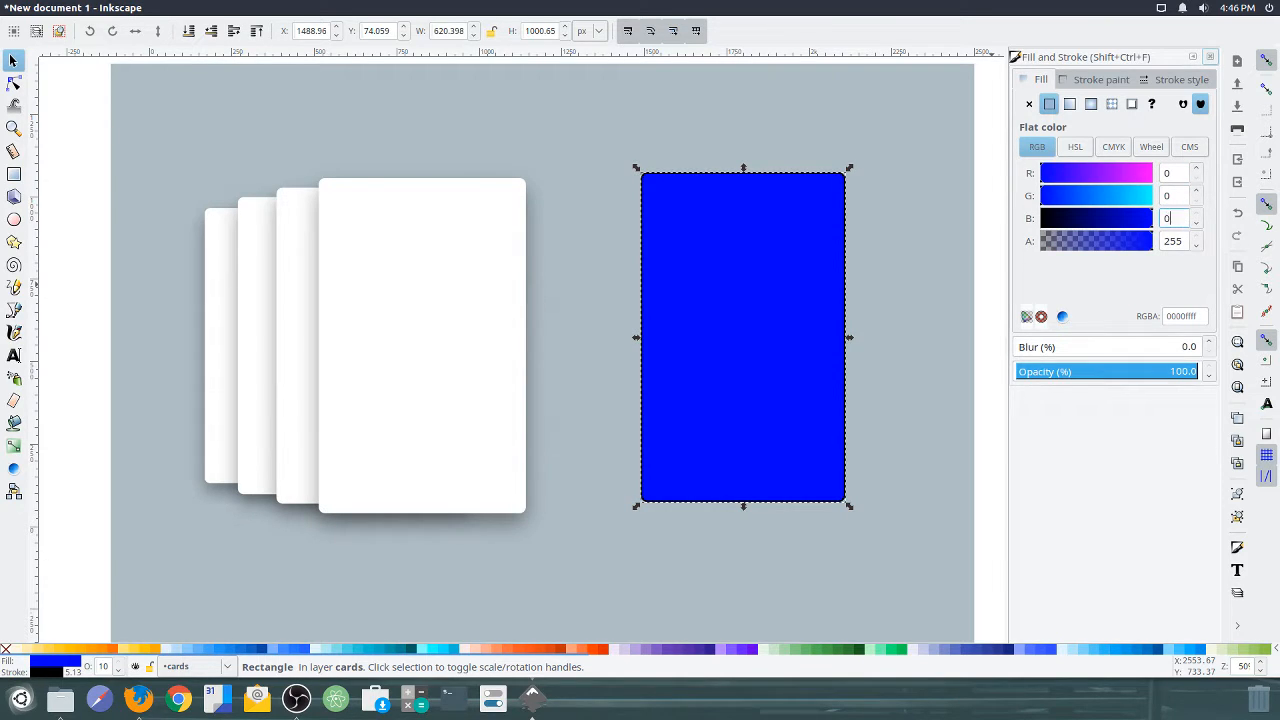
pyautogui.press('Tab')
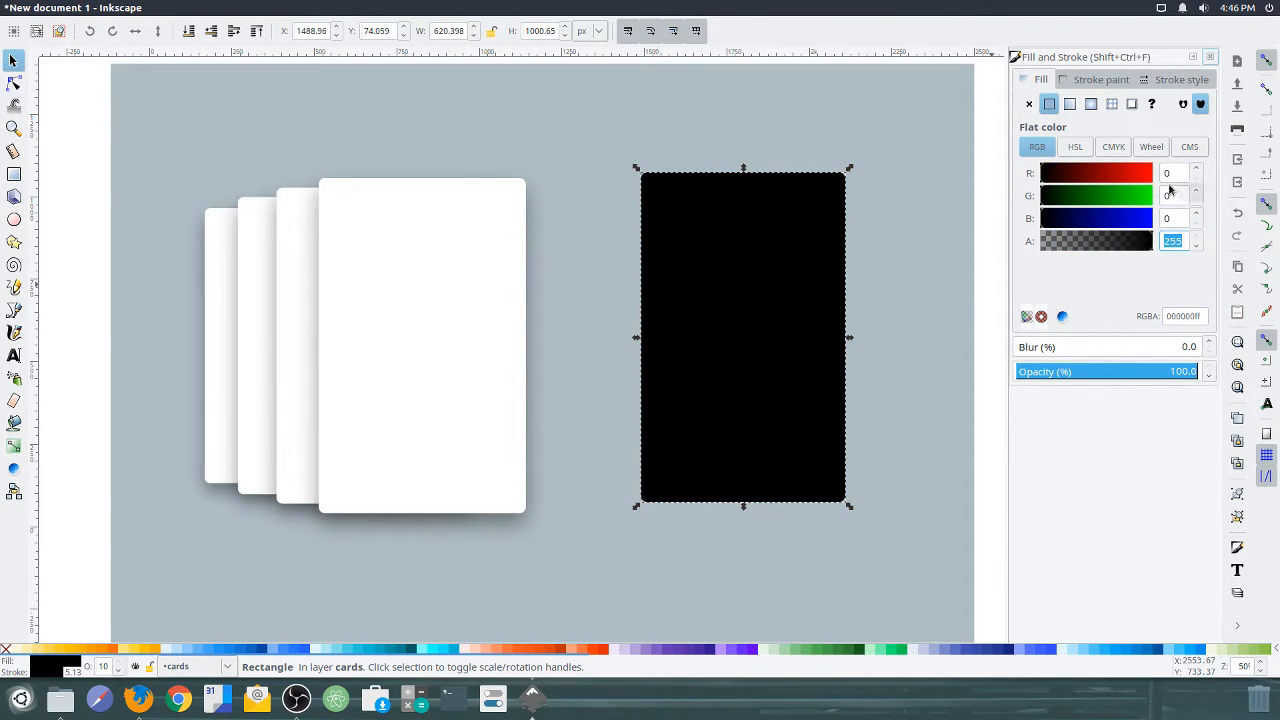
# - Return the rectangle's fill to RGBA f85f73ff, then deselect and reselect the rectangle
pyautogui.click(1176, 317)
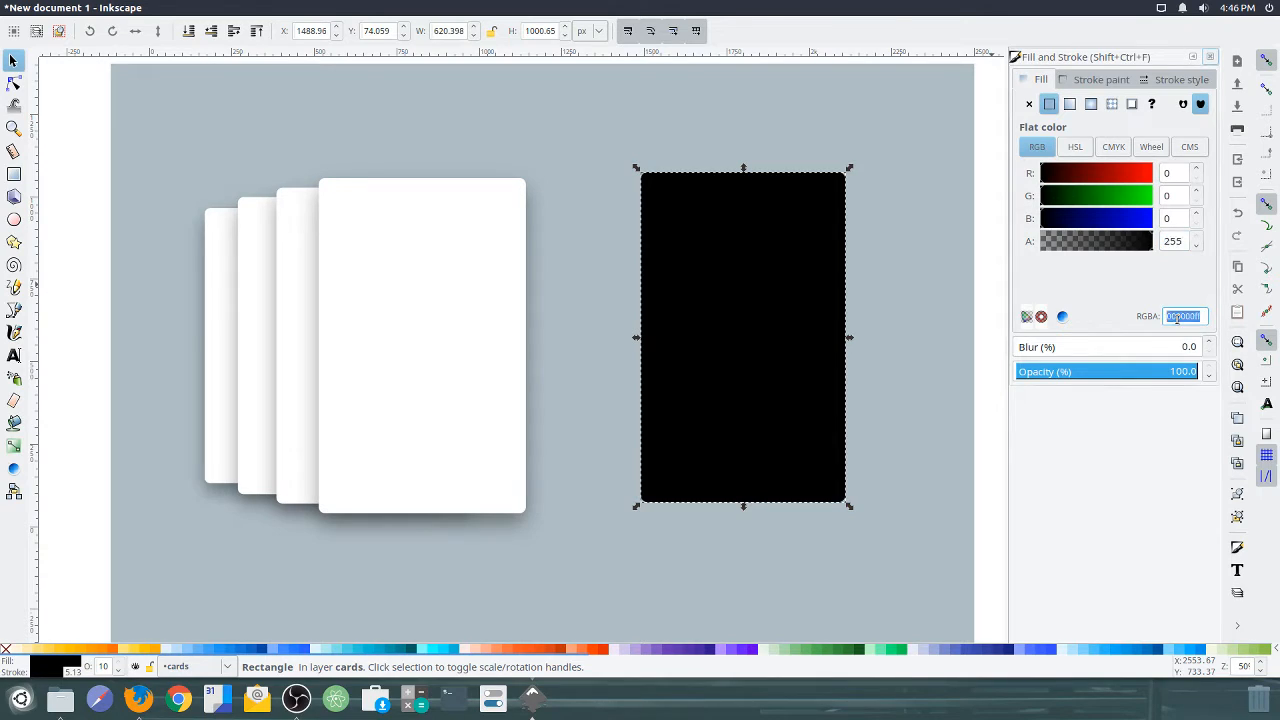
pyautogui.write('f85f73')
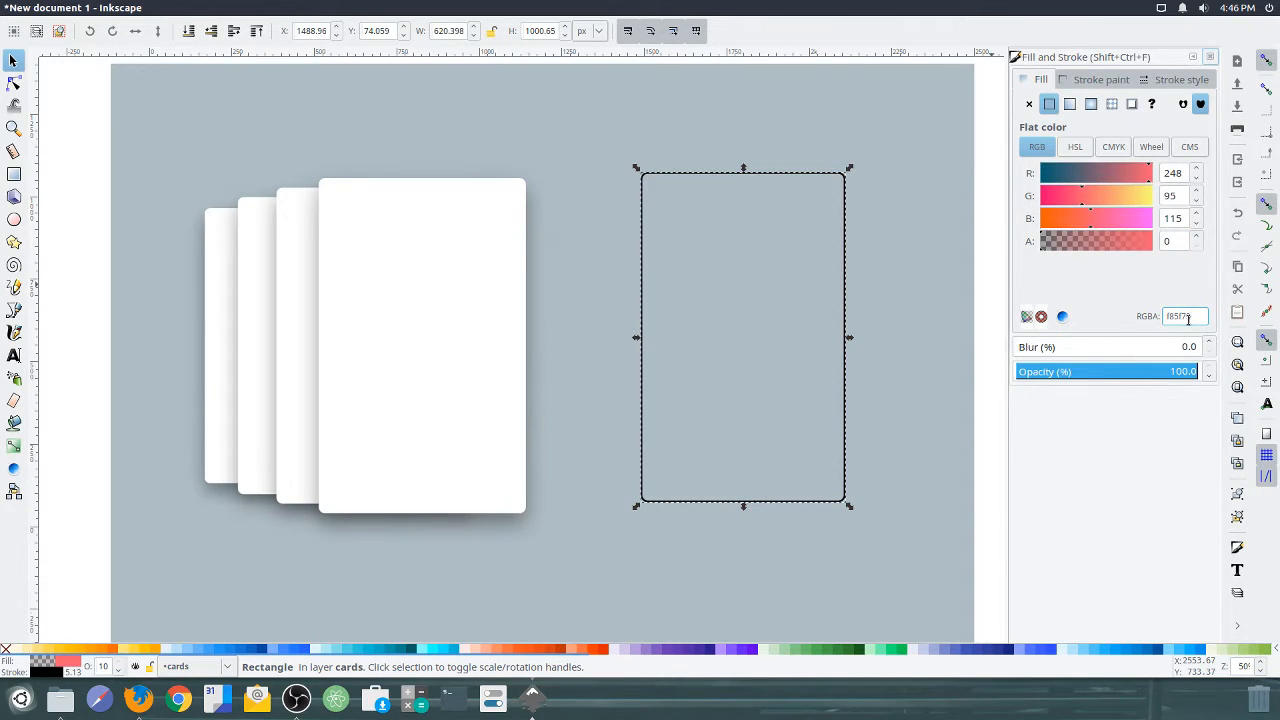
pyautogui.write('ff')
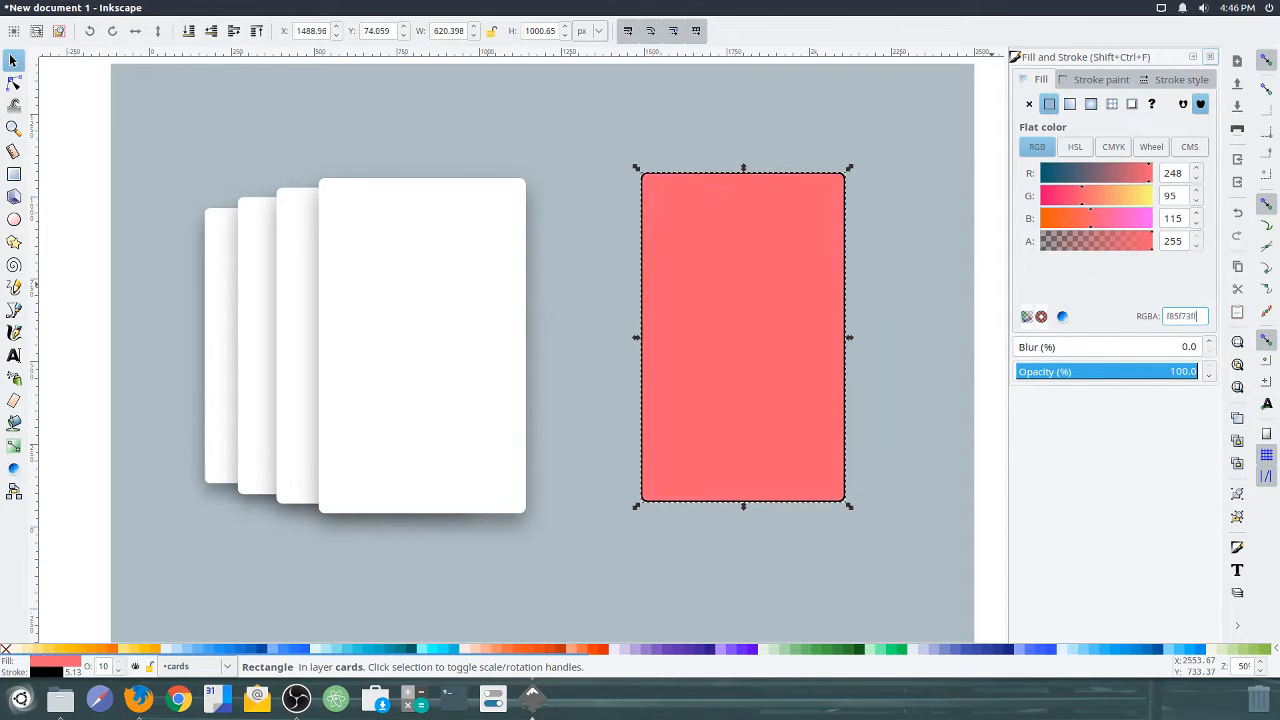
pyautogui.click(975, 286)
pyautogui.click(806, 270)
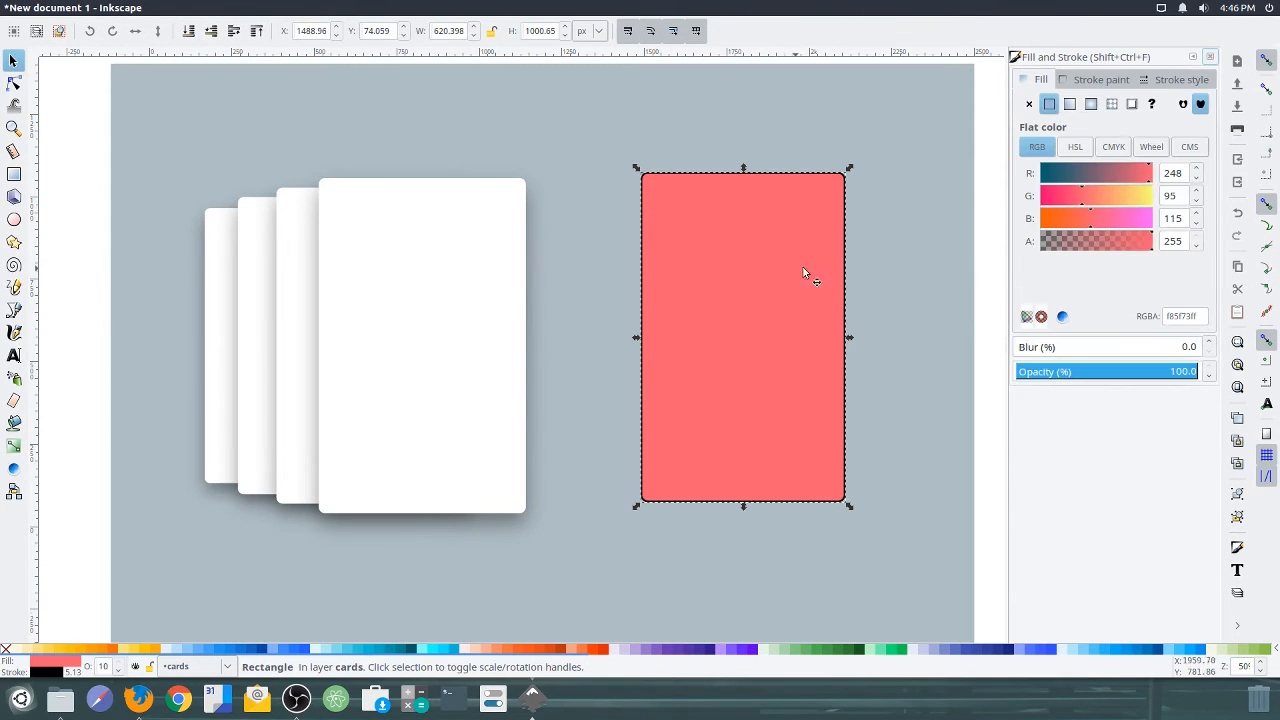
# - Remove the rectangle's stroke paint, and try opacities of 50% and 75% before restoring 100%
pyautogui.click(1091, 79)
pyautogui.click(1029, 104)
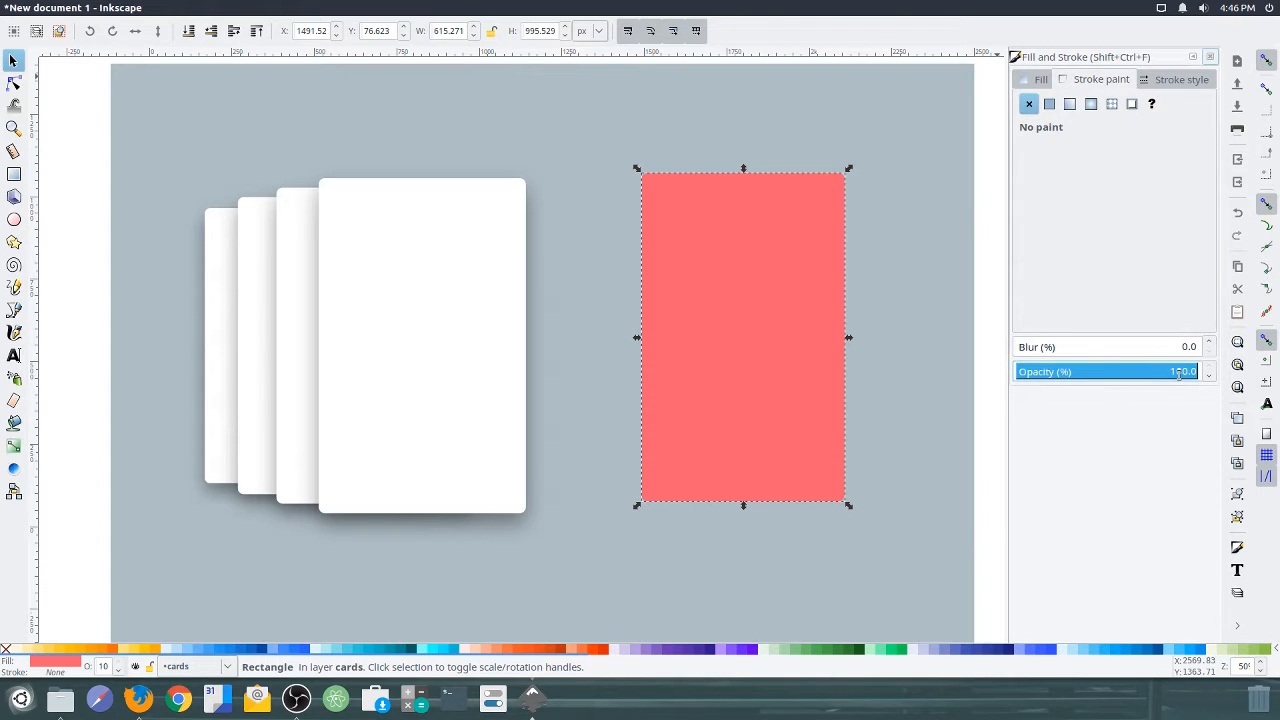
pyautogui.write('50')
pyautogui.press('Return')
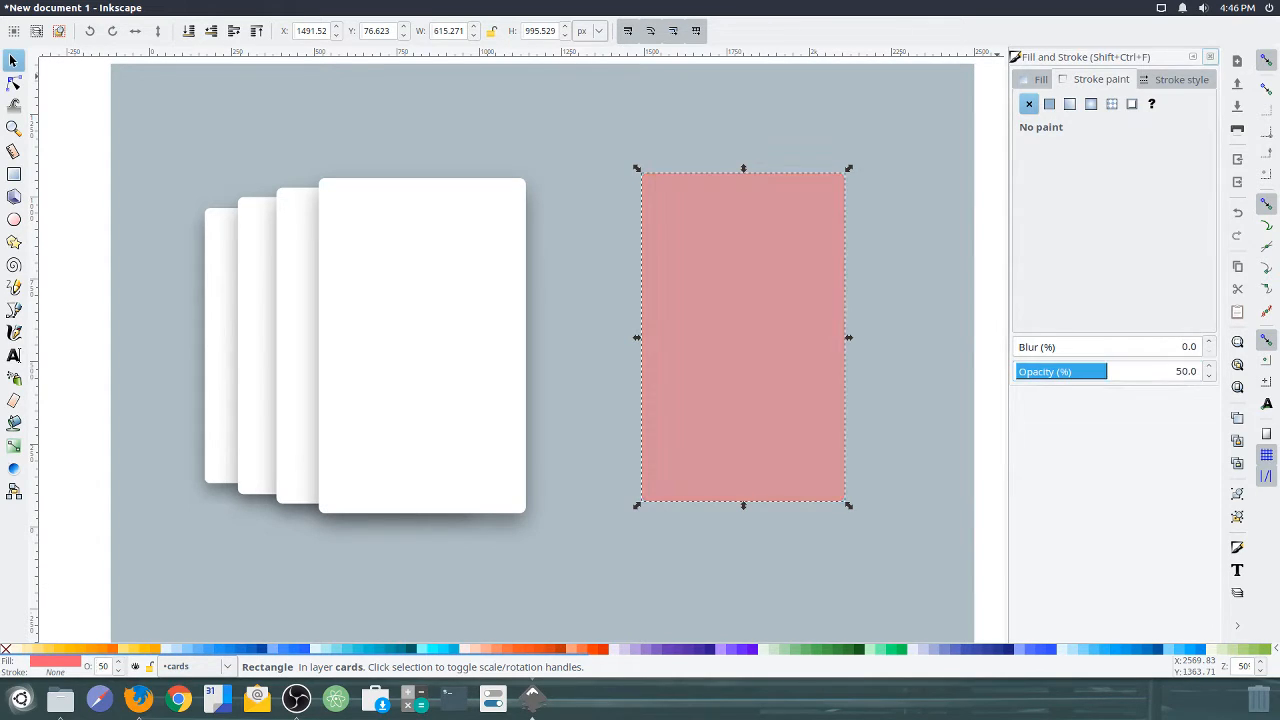
pyautogui.doubleClick(102, 666)
pyautogui.write('75')
pyautogui.press('Return')
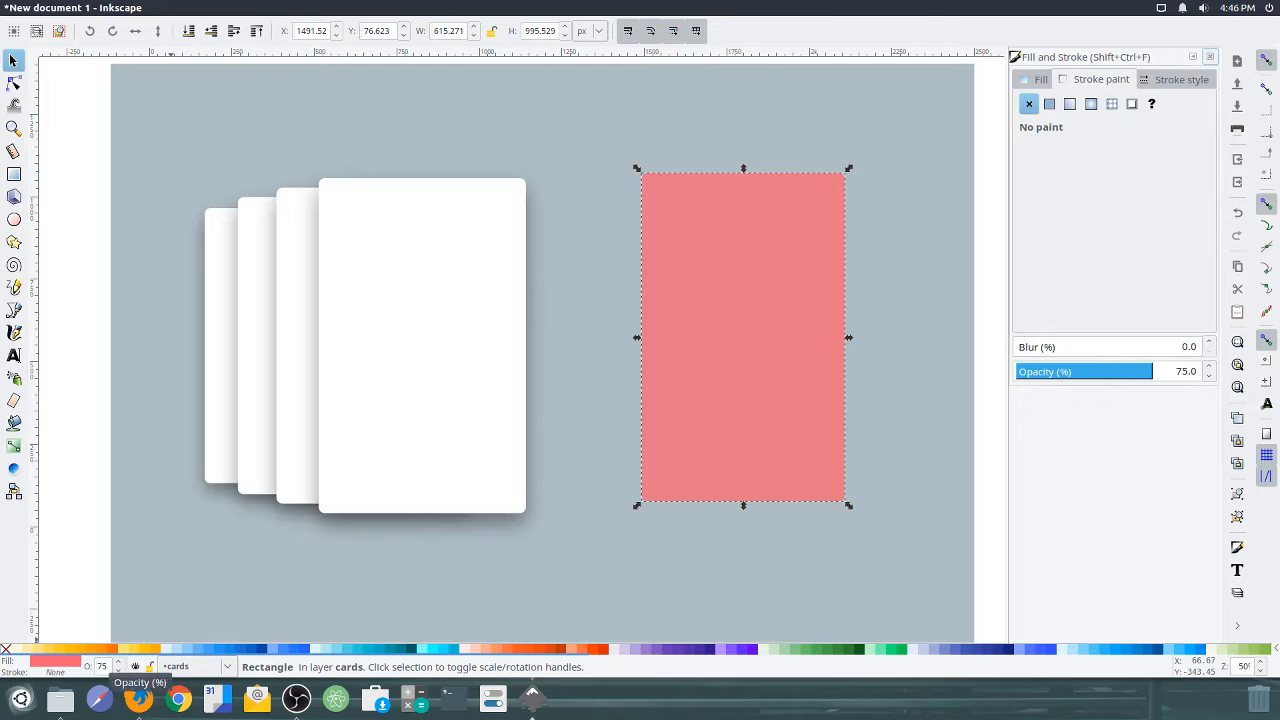
pyautogui.moveTo(1149, 373); pyautogui.dragTo(1210, 372)
# - Try blur values of 1% and 10% on the rectangle, and reset the blur to 0%
pyautogui.doubleClick(1189, 346)
pyautogui.write('1')
pyautogui.press('Return')
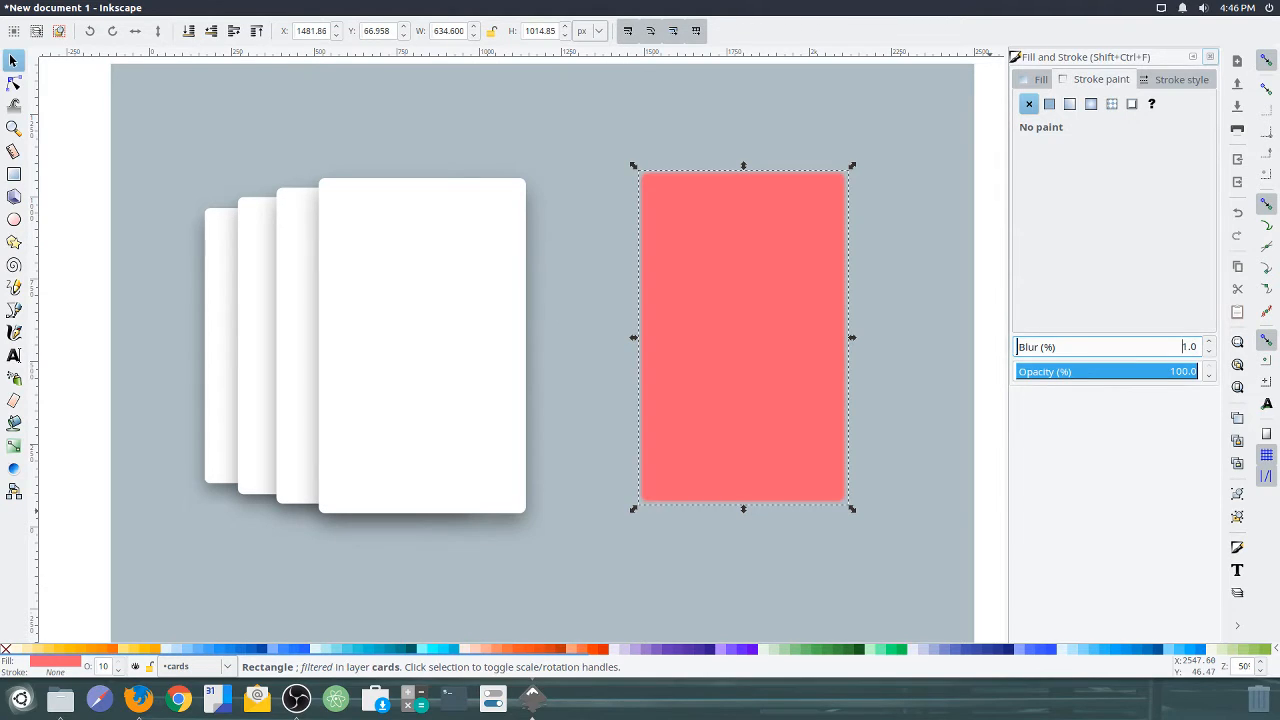
pyautogui.doubleClick(1189, 346)
pyautogui.write('10')
pyautogui.press('Return')
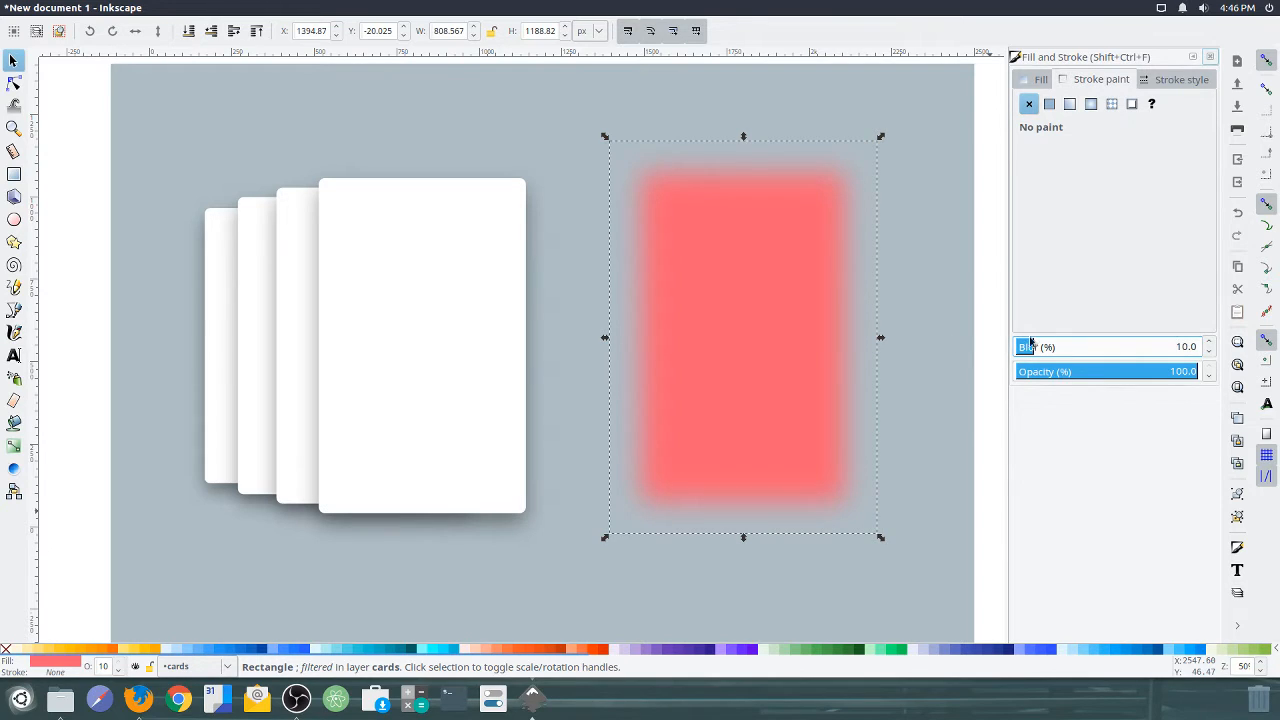
pyautogui.doubleClick(1187, 346)
pyautogui.write('0')
pyautogui.press('Return')
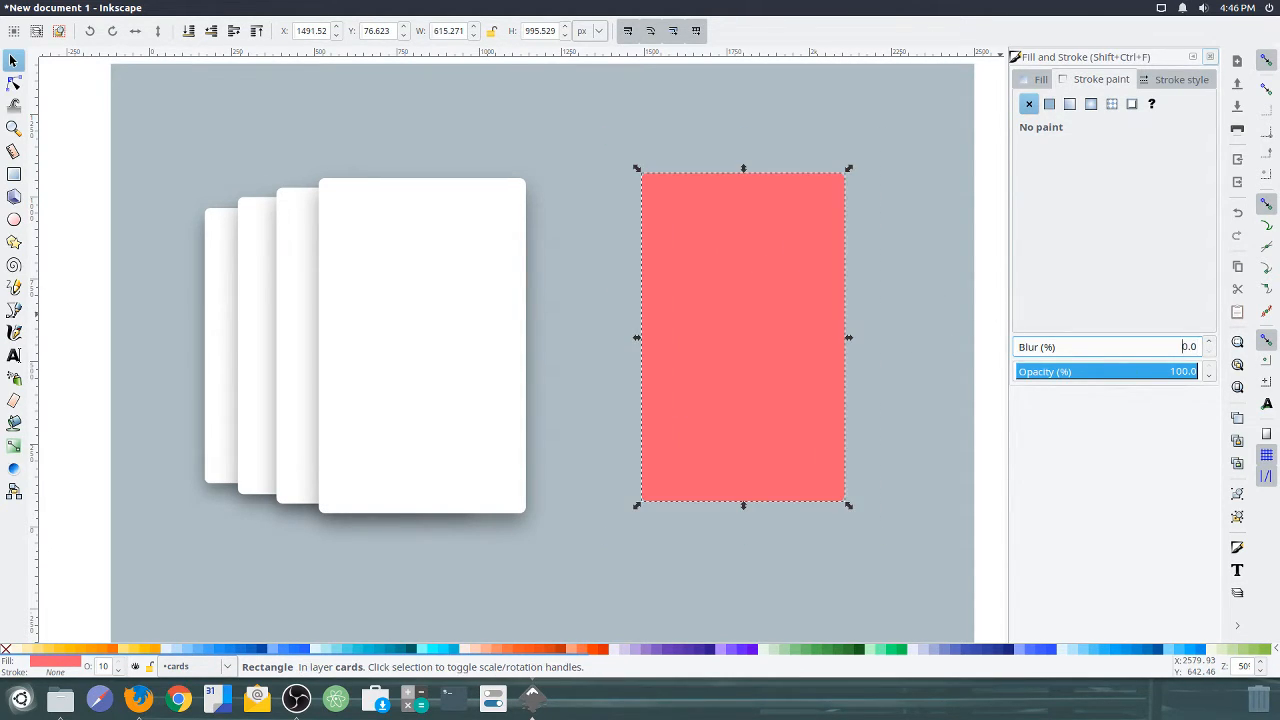
# - Give the rectangle a flat dark grey stroke with RGBA 333333ff, and deselect it
pyautogui.click(1049, 103)
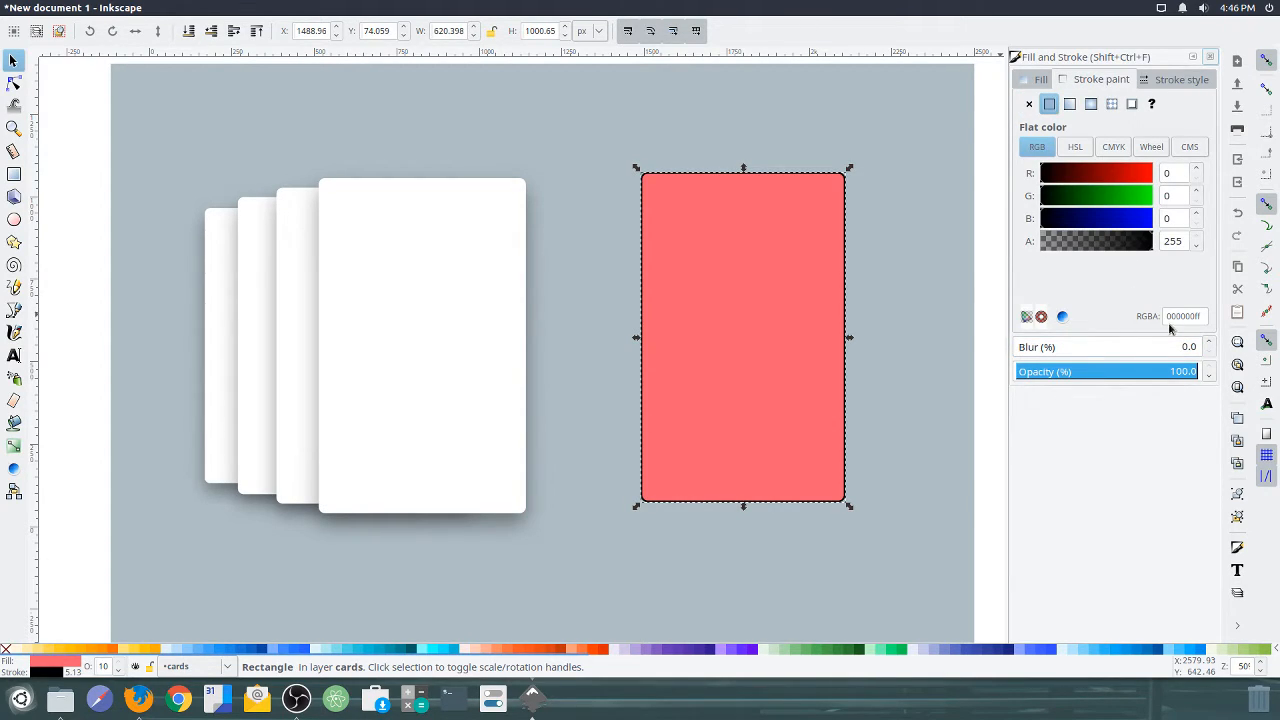
pyautogui.doubleClick(1201, 317)
pyautogui.write('333333')
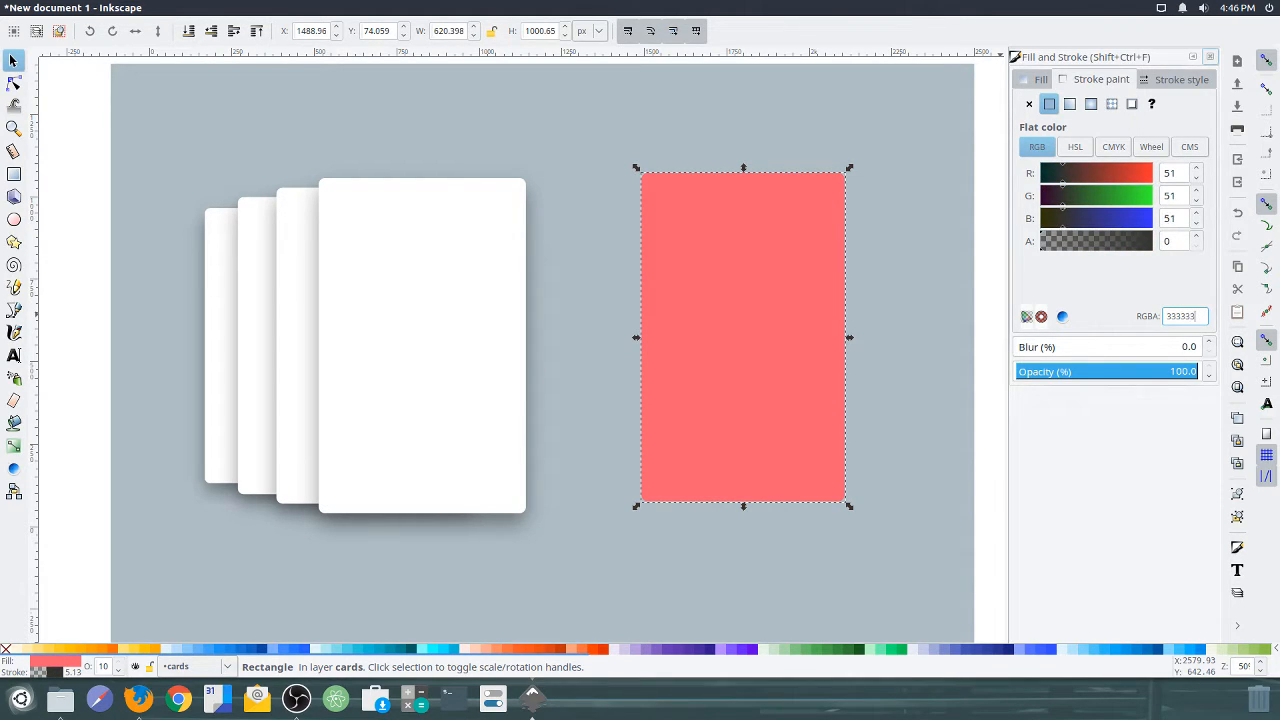
pyautogui.write('ff')
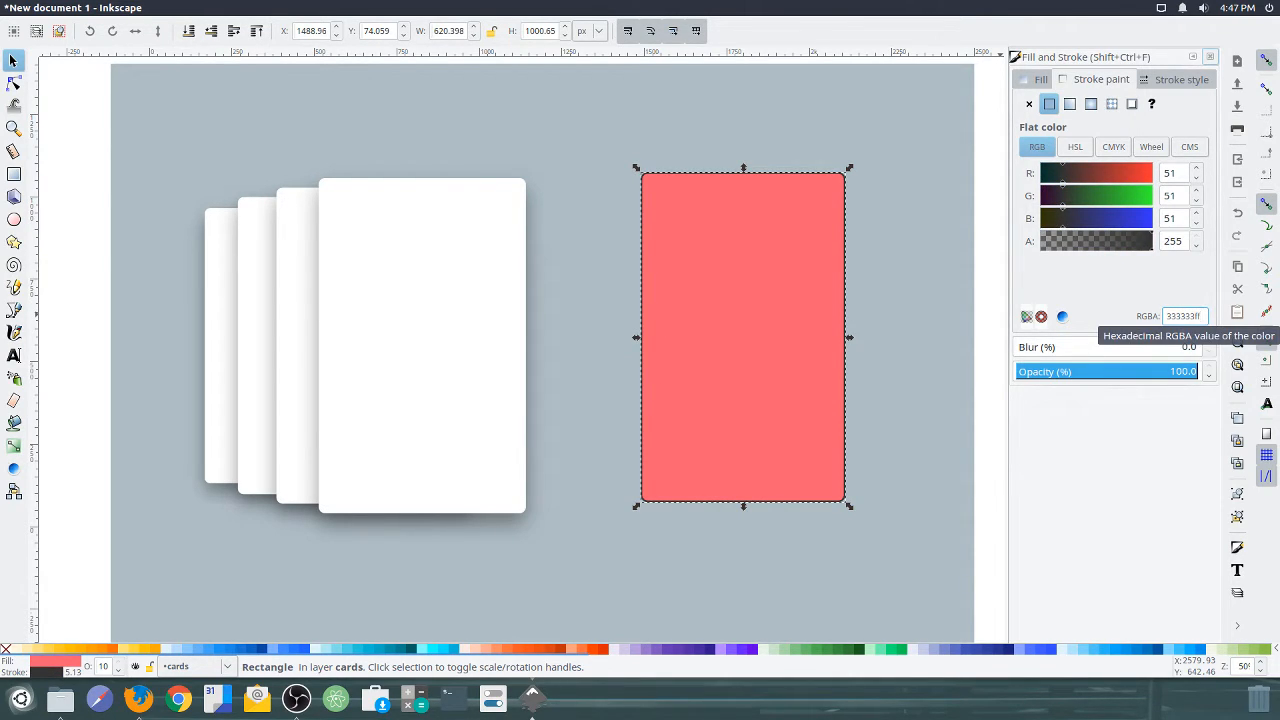
pyautogui.click(624, 314)
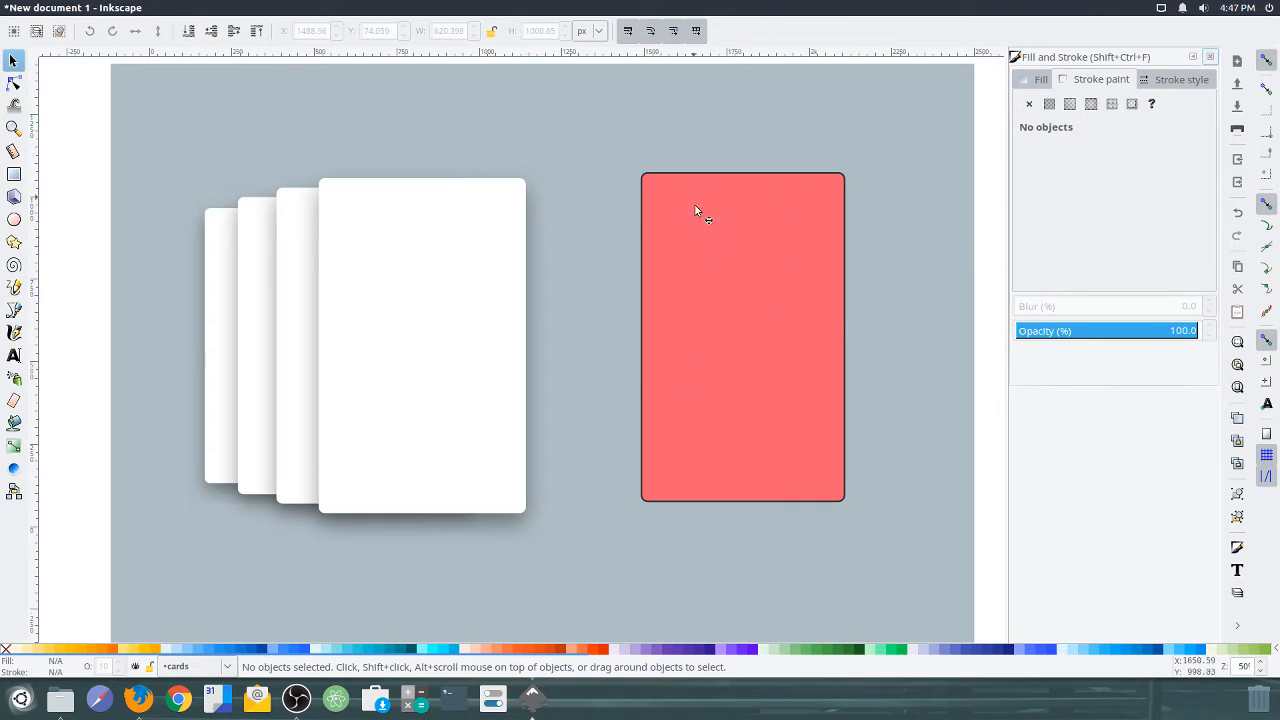
# - Set the fill of the front card in the stack to RGBA f85f73ff
pyautogui.click(405, 341)
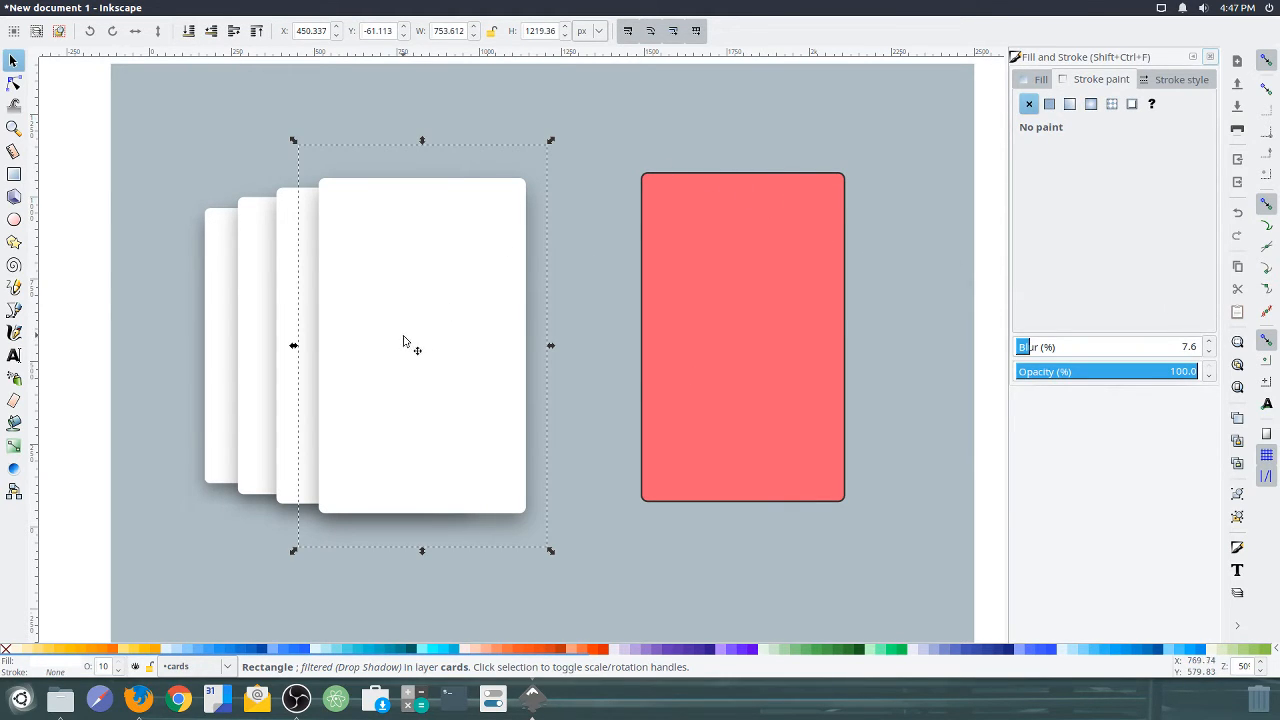
pyautogui.click(1036, 79)
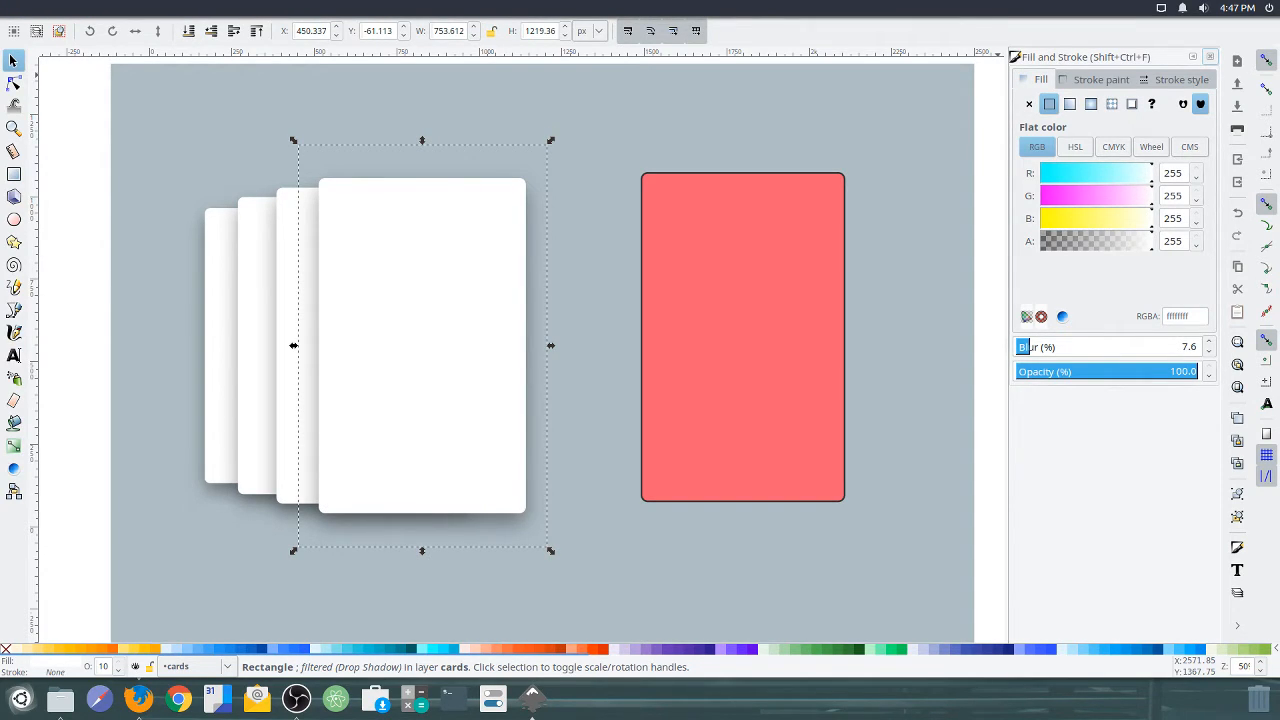
pyautogui.click(1193, 316)
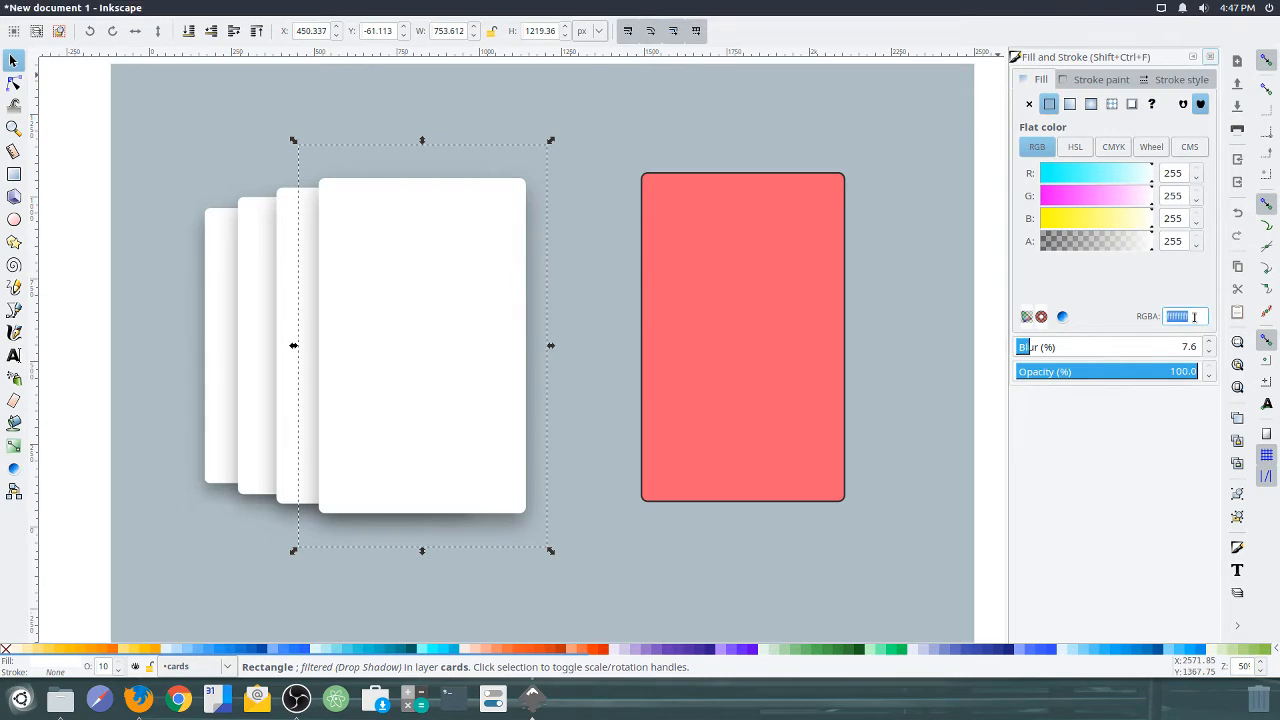
pyautogui.write('f85f73ff')
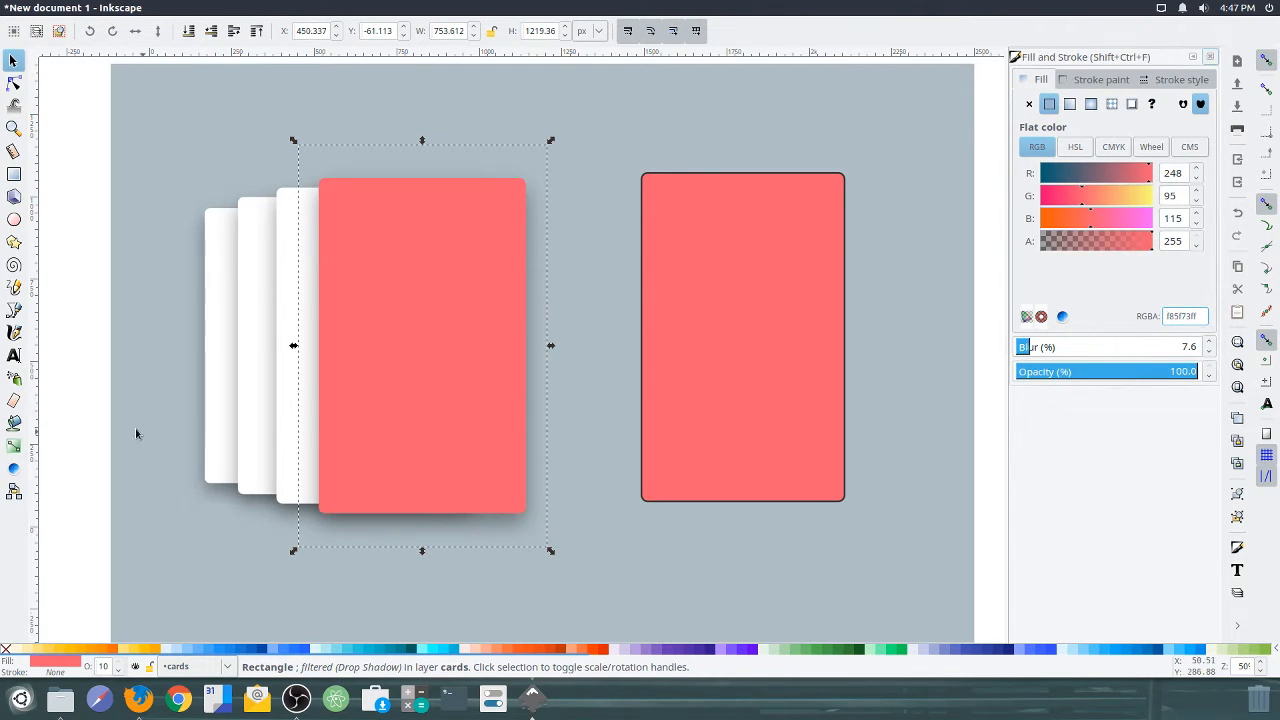
# - Set the fill of the second card, directly behind the front one, to RGBA fbe8d3ff
pyautogui.click(290, 420)
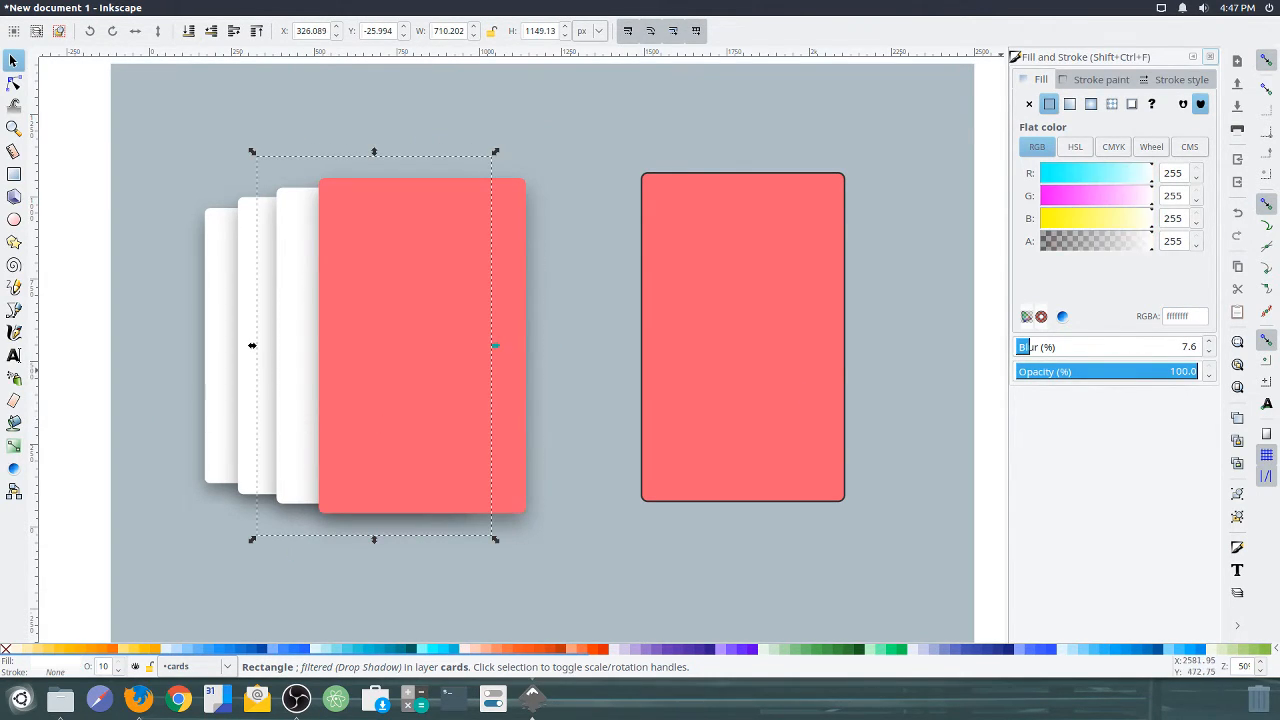
pyautogui.hotkey('alt', 'Tab')
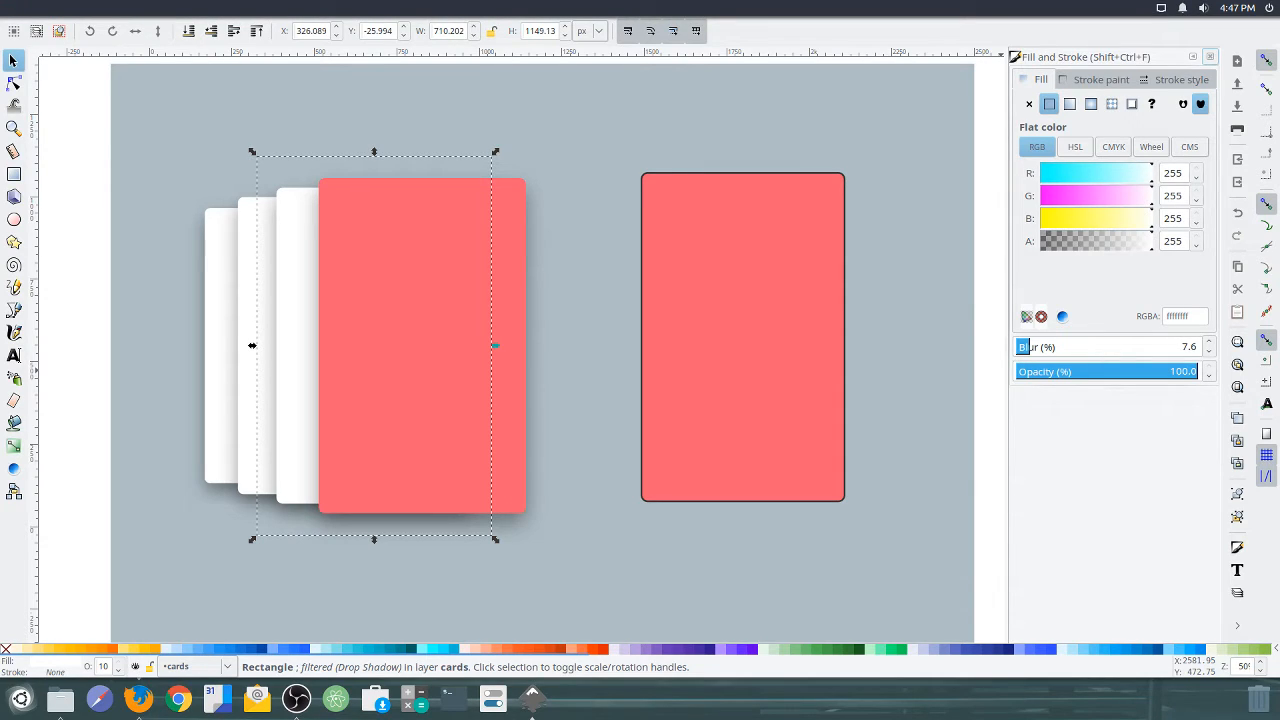
pyautogui.doubleClick(1176, 316)
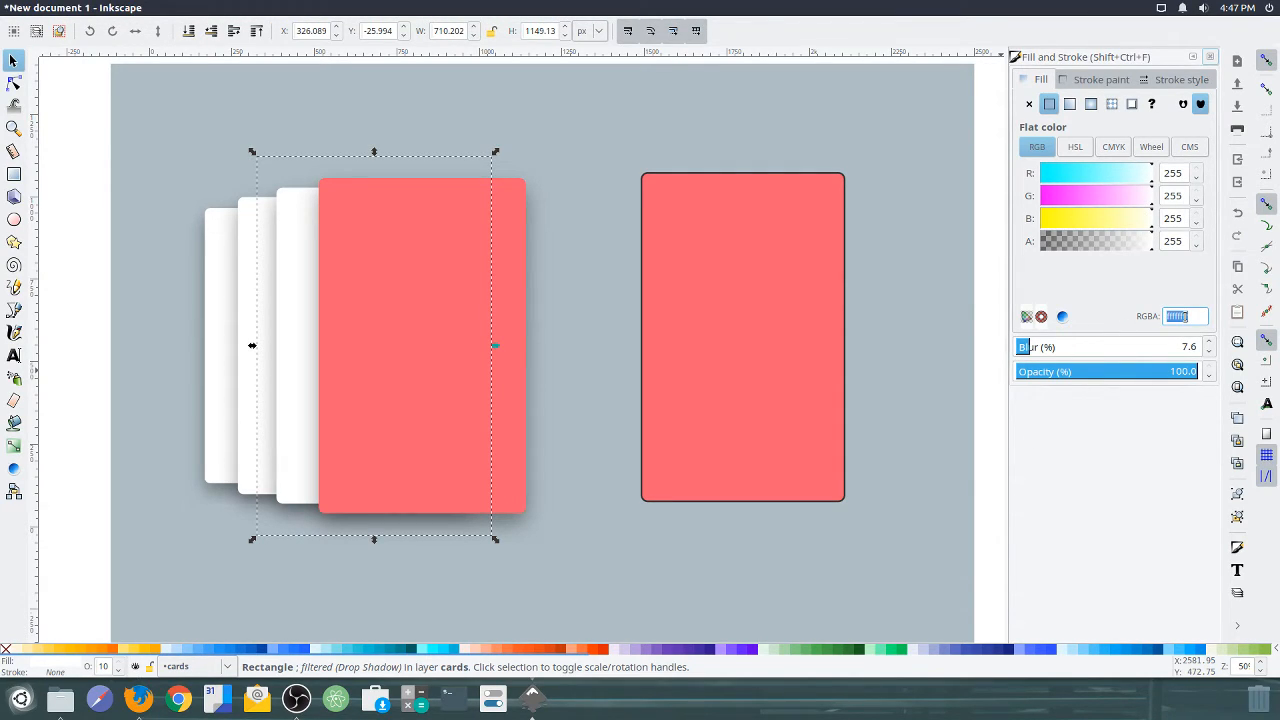
pyautogui.write('fbe8d3ff')
# - Set the fill of the third card from the front to RGBA 928a97ff
pyautogui.hotkey('alt', 'Tab')
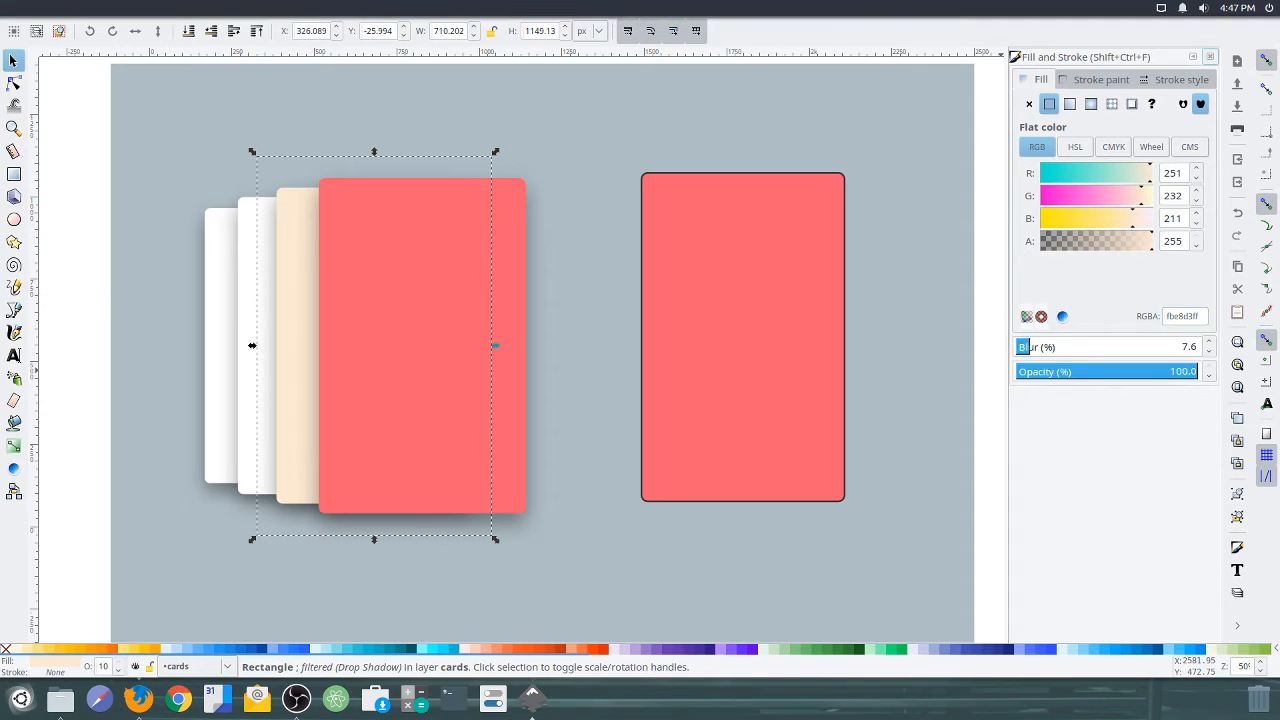
pyautogui.click(251, 466)
pyautogui.tripleClick(1194, 318)
pyautogui.write('928a97ff')
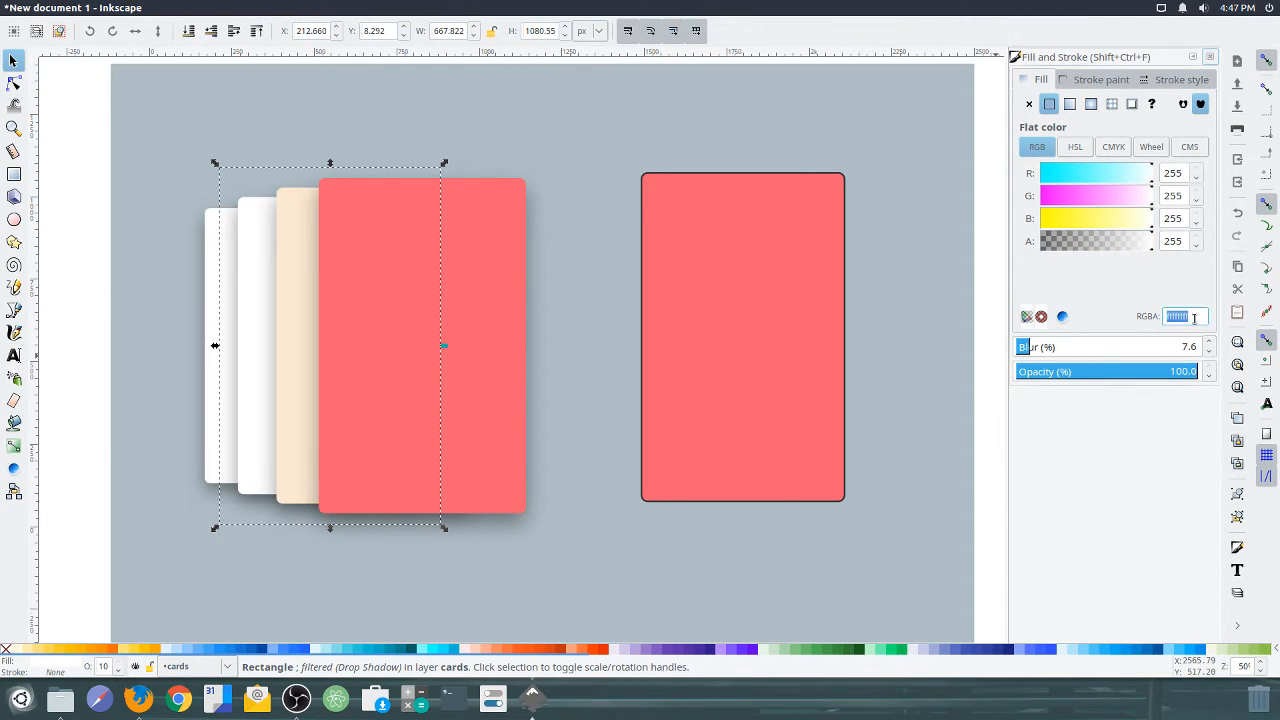
pyautogui.press('Return')
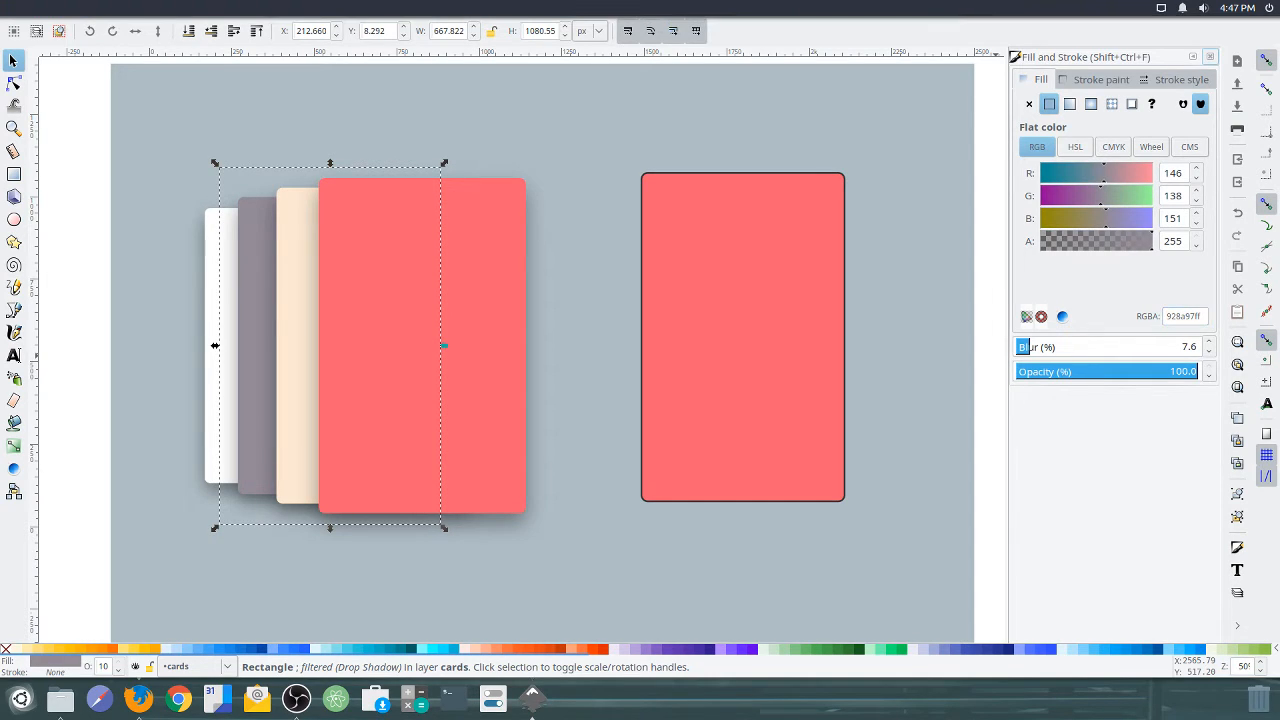
# - Fill the rearmost card with the copied navy blue colour code, and deselect it
pyautogui.click(213, 447)
pyautogui.tripleClick(1195, 318)
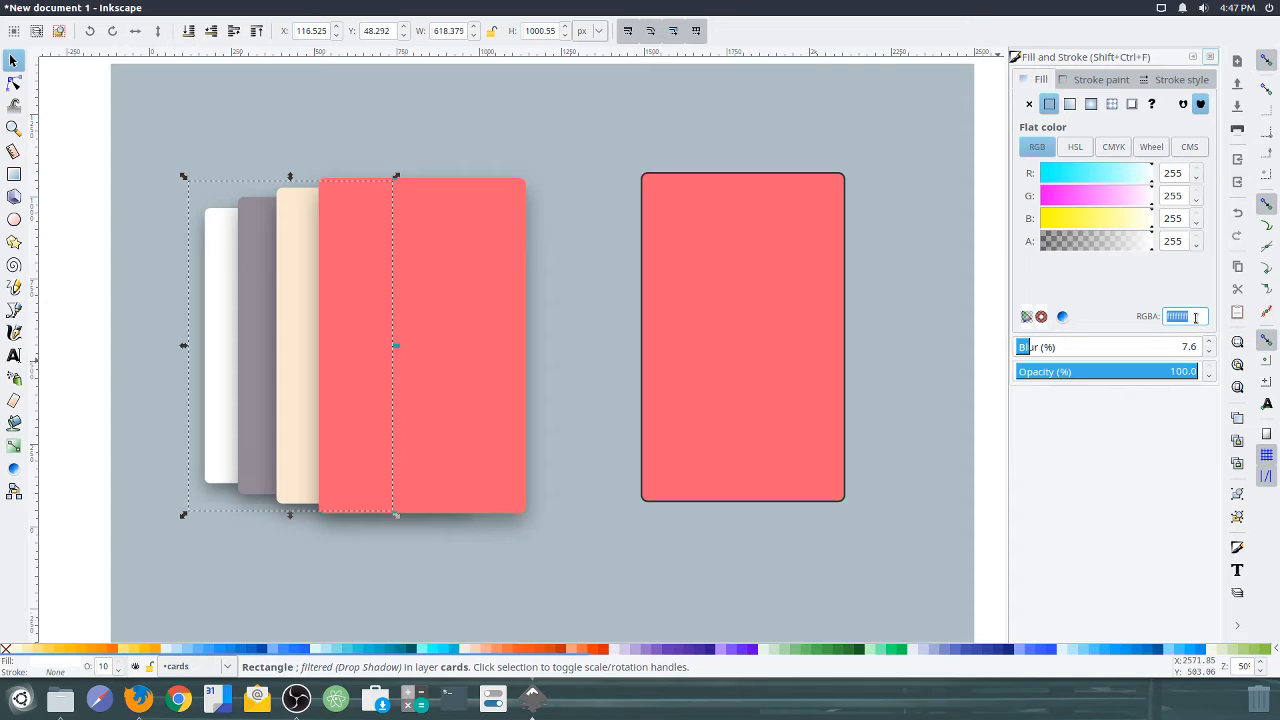
pyautogui.hotkey('ctrl', 'v')
pyautogui.click(985, 291)
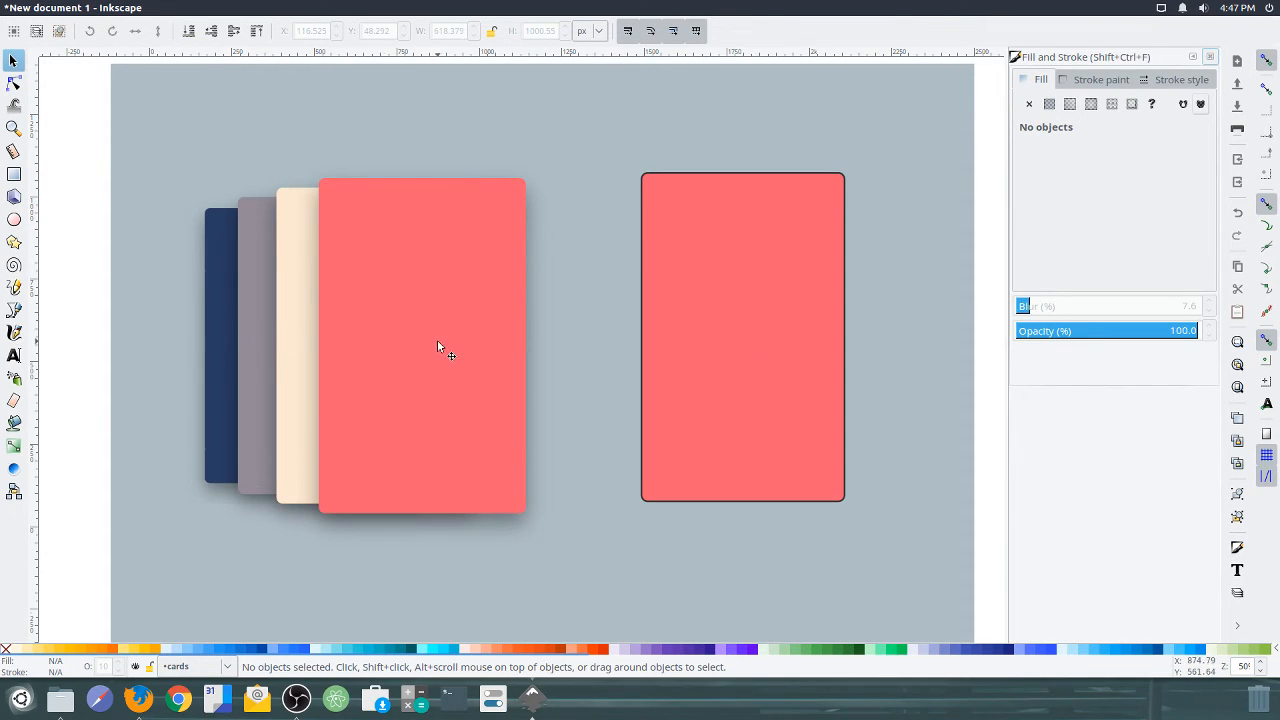
# - Set the stroke paint of the standalone red rectangle to a flat white, RGBA ffffffff, and deselect it
pyautogui.click(728, 337)
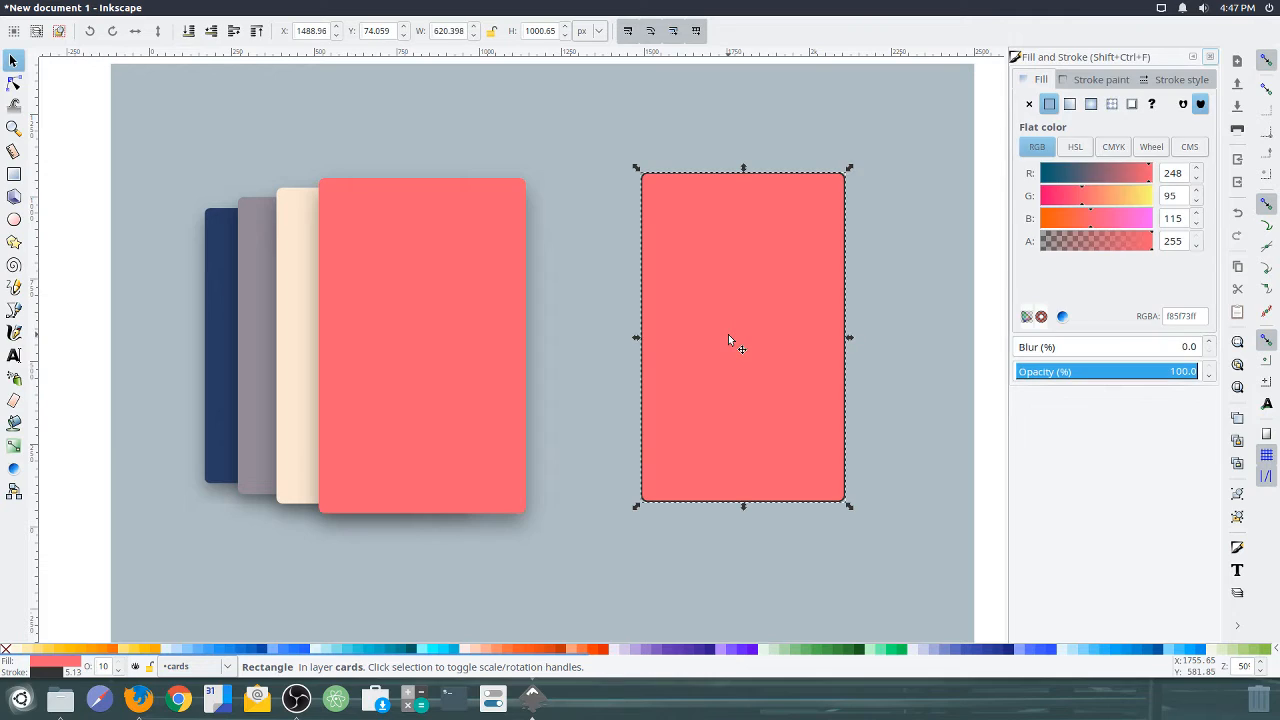
pyautogui.click(1066, 79)
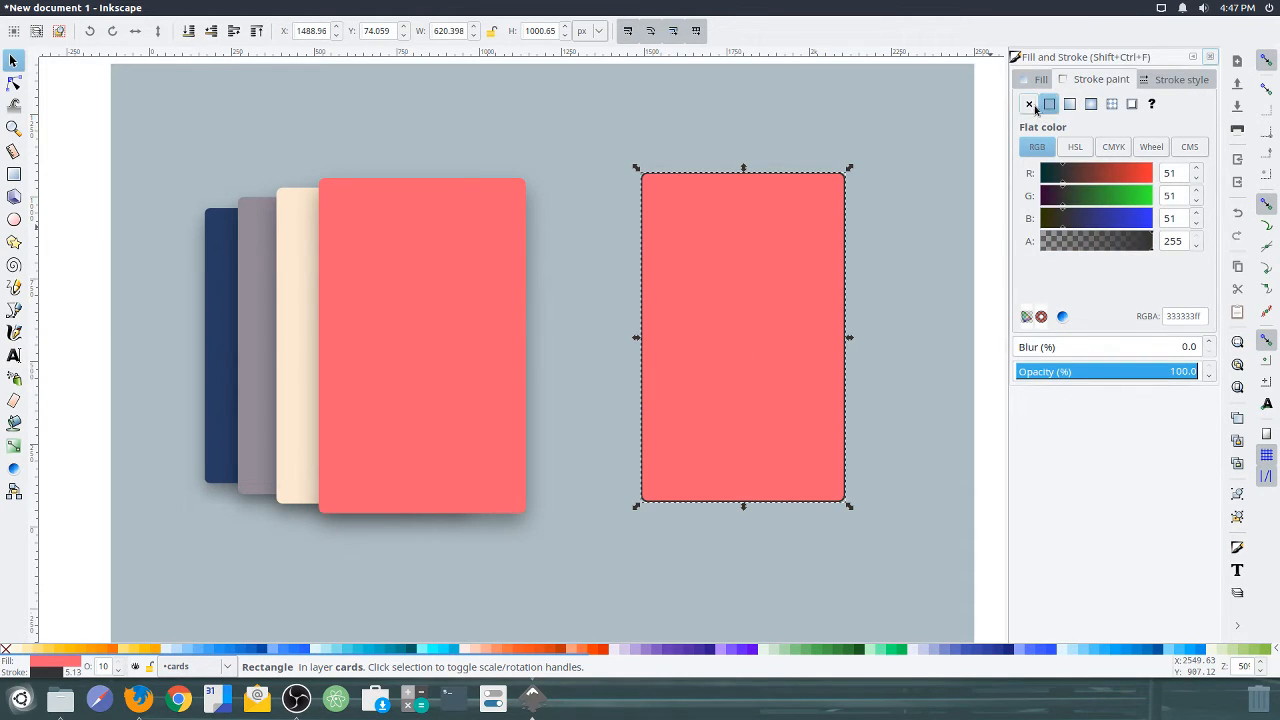
pyautogui.click(1029, 104)
pyautogui.click(1050, 104)
pyautogui.doubleClick(1174, 174)
pyautogui.doubleClick(1183, 316)
pyautogui.write('fffffff')
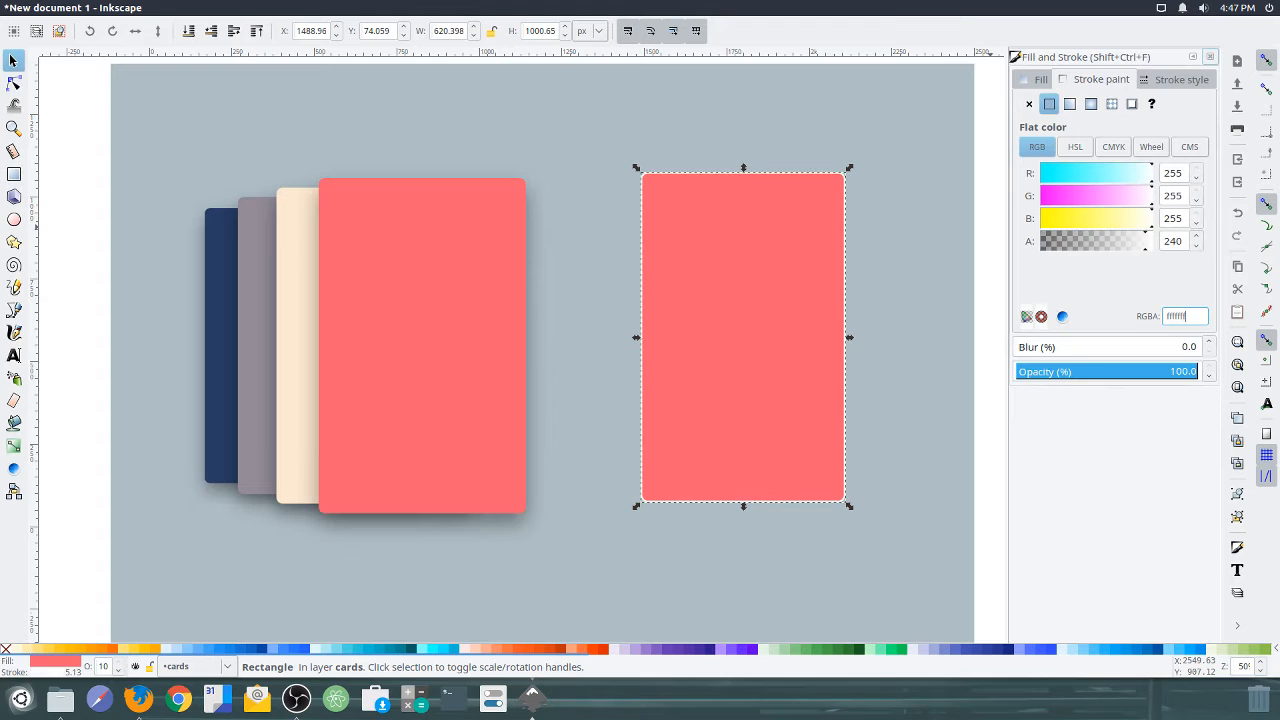
pyautogui.write('f')
pyautogui.click(983, 287)
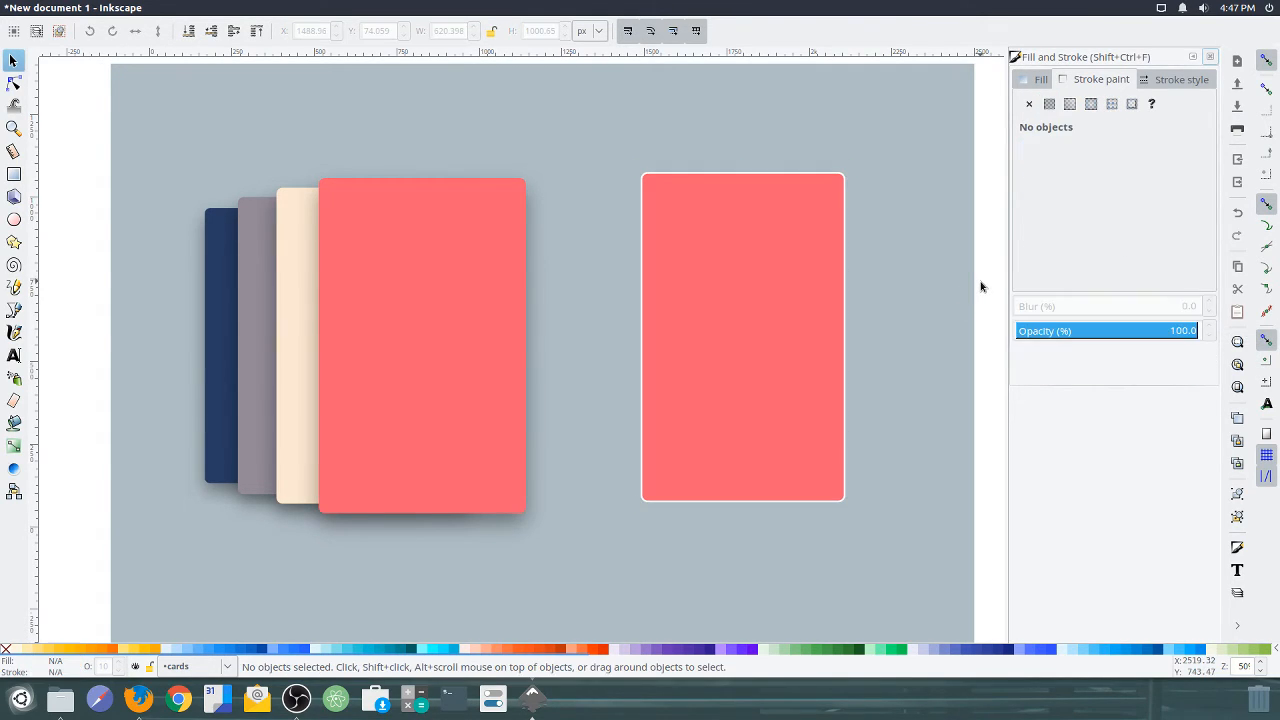
# - Examine the fill, blur and opacity settings of each card in the stack, ending on the front card
pyautogui.click(733, 296)
pyautogui.click(510, 310)
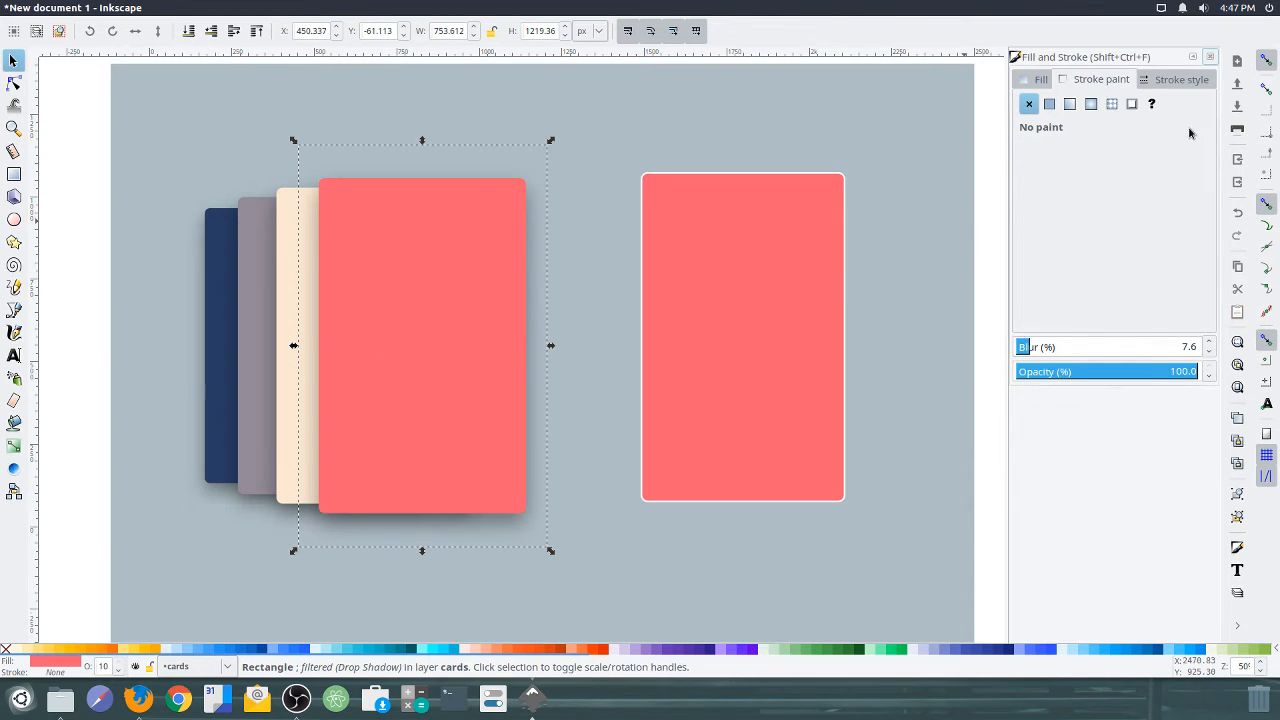
pyautogui.click(1040, 82)
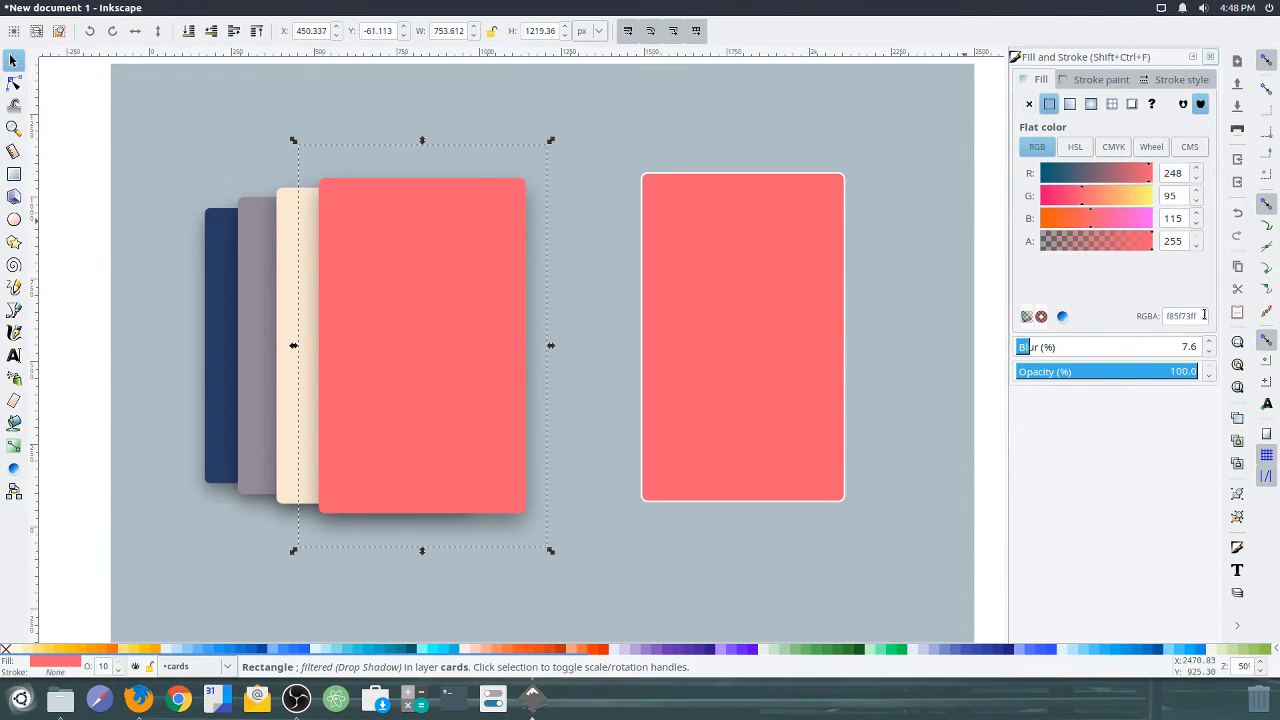
pyautogui.click(287, 326)
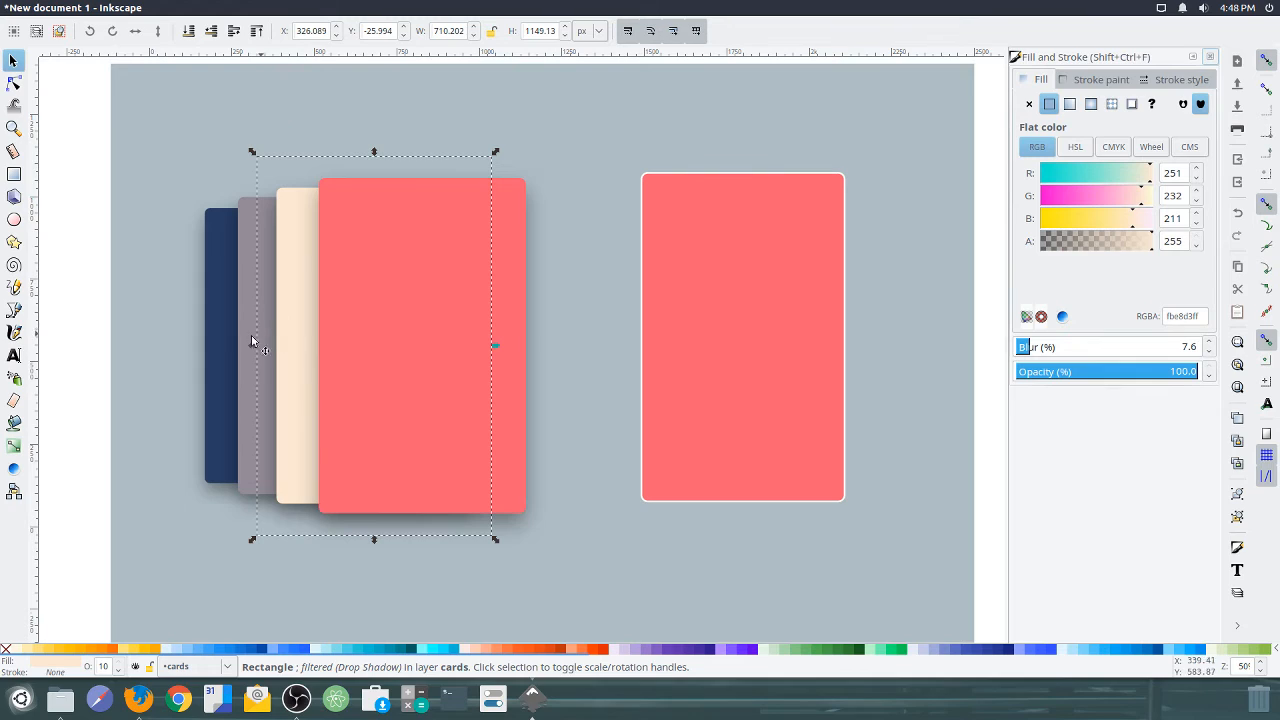
pyautogui.click(247, 318)
pyautogui.click(209, 323)
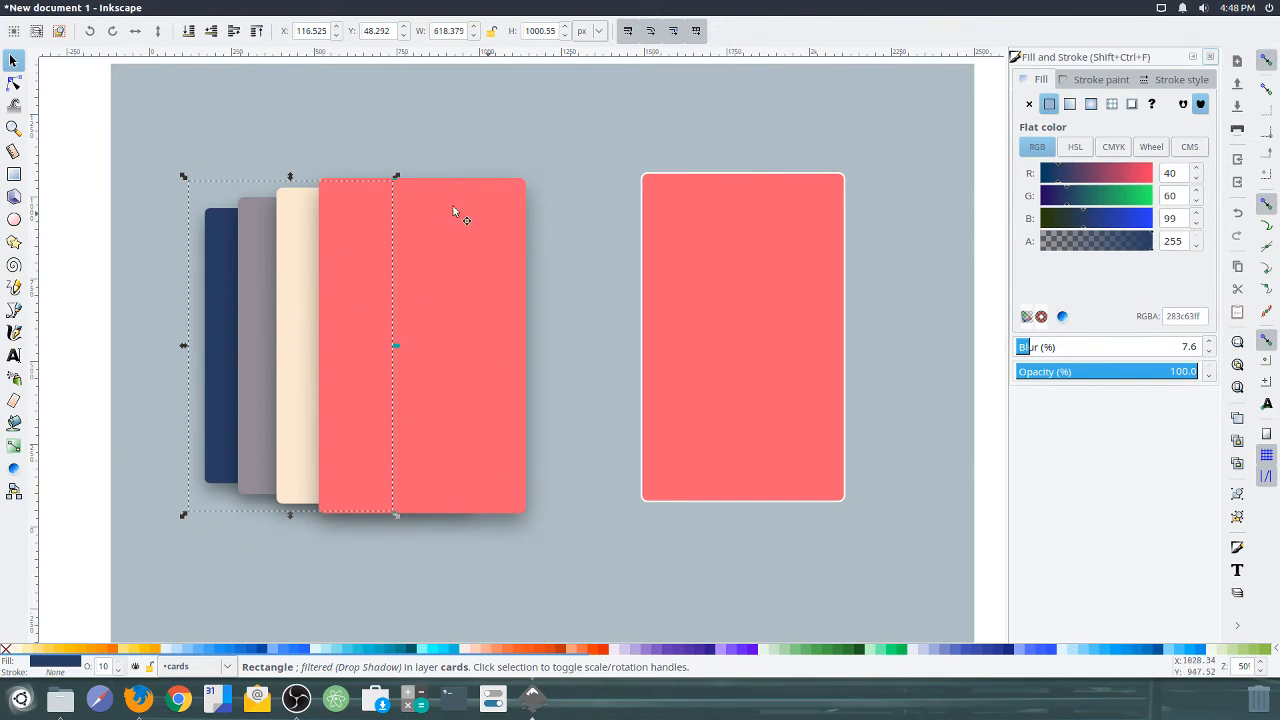
pyautogui.click(452, 278)
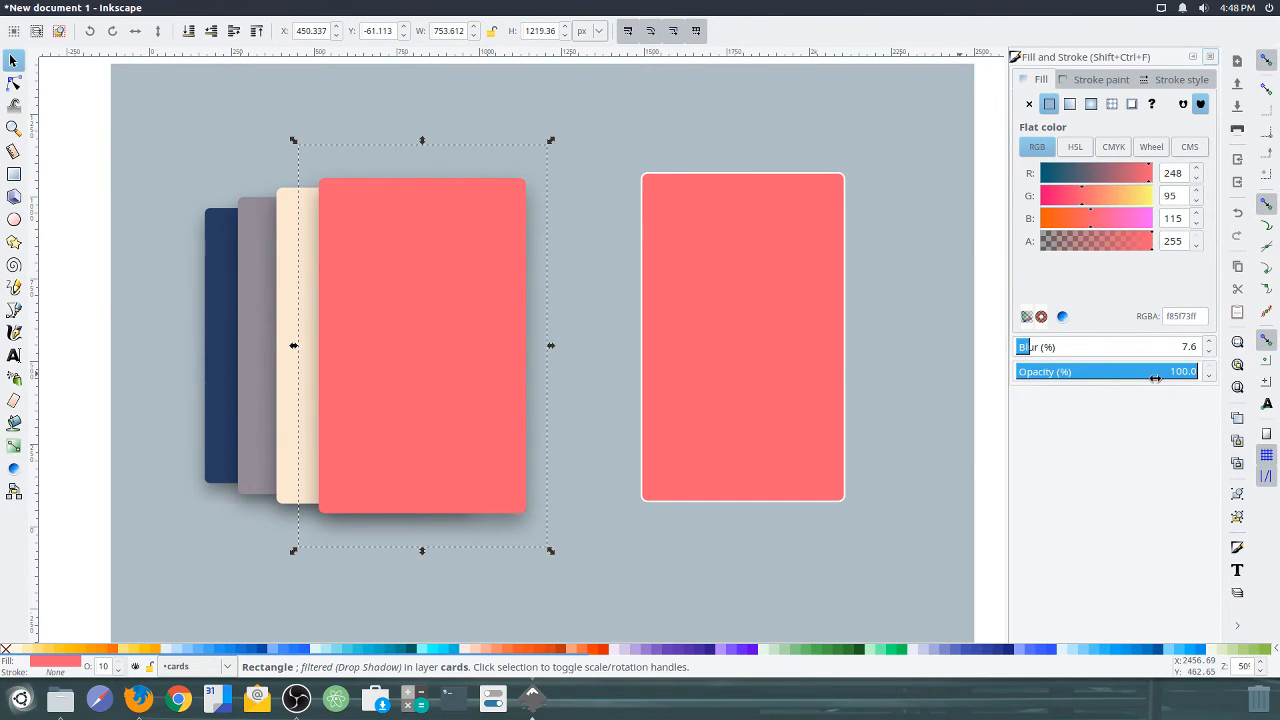
# - Set the opacity of the rearmost navy card in the stack to 85%
pyautogui.click(214, 343)
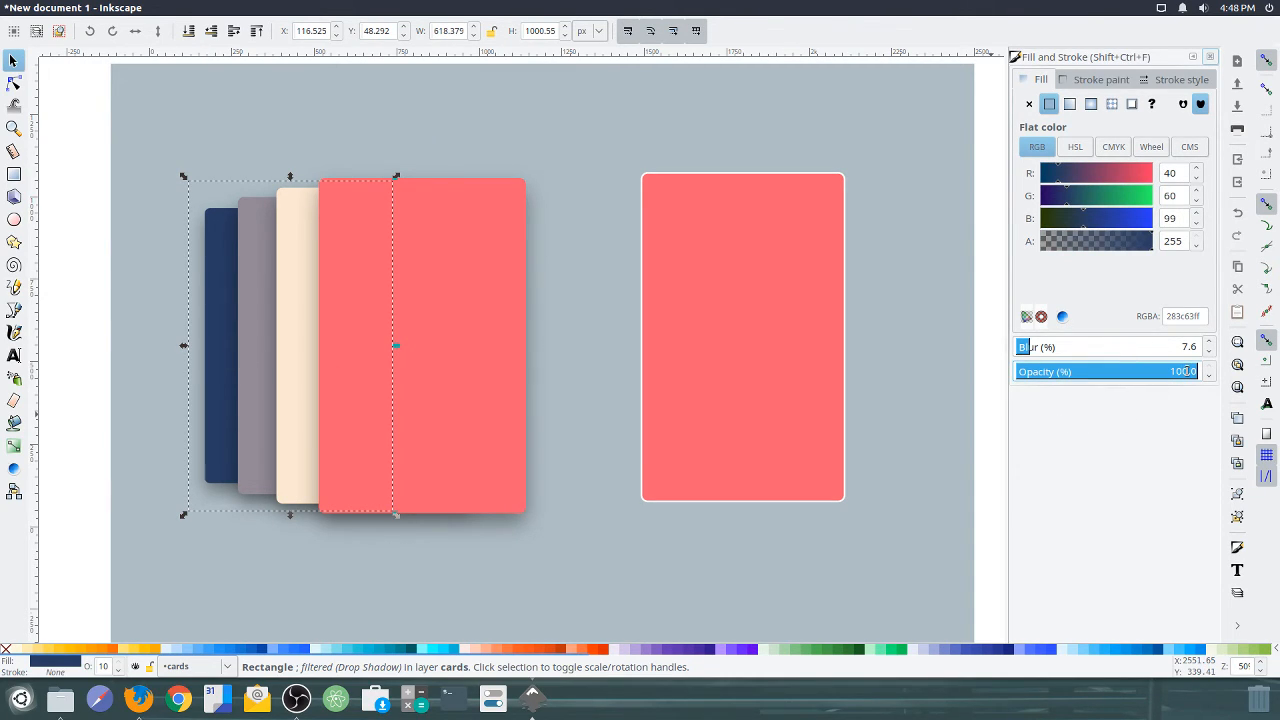
pyautogui.write('85')
pyautogui.press('Return')
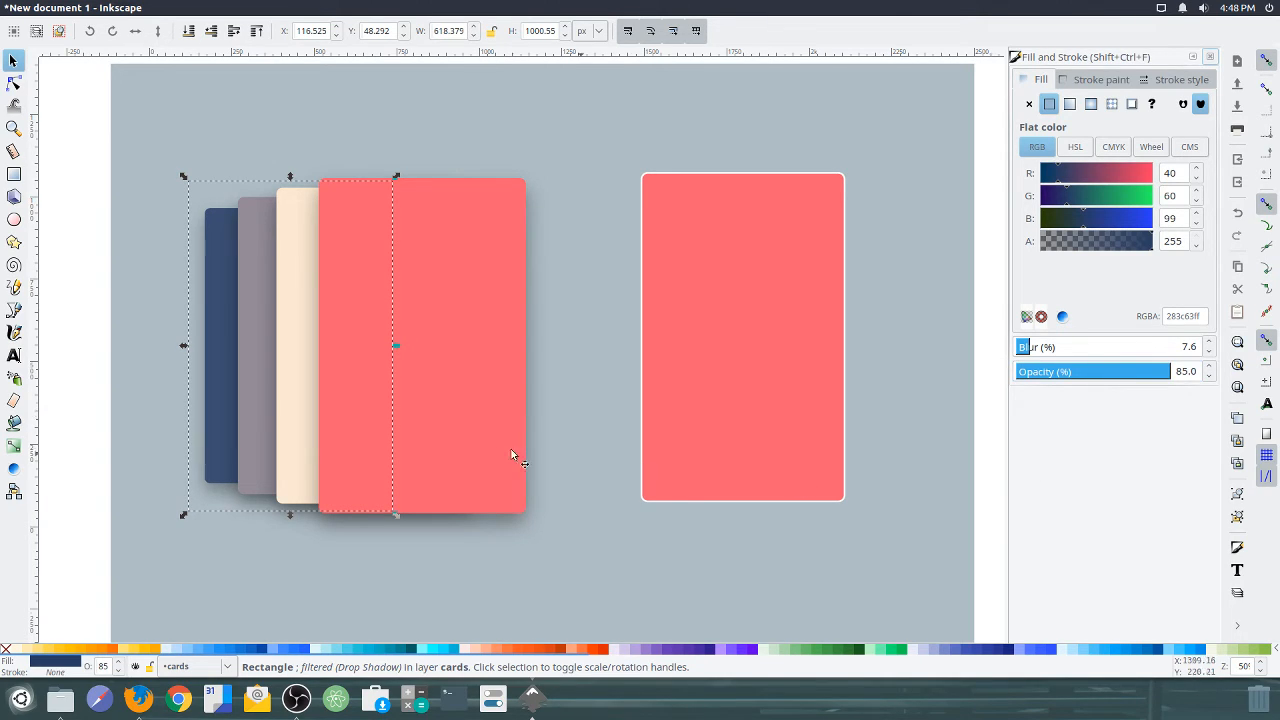
# - Set the opacity of the grey card, third from the front, to 90%
pyautogui.click(248, 425)
pyautogui.tripleClick(1187, 371)
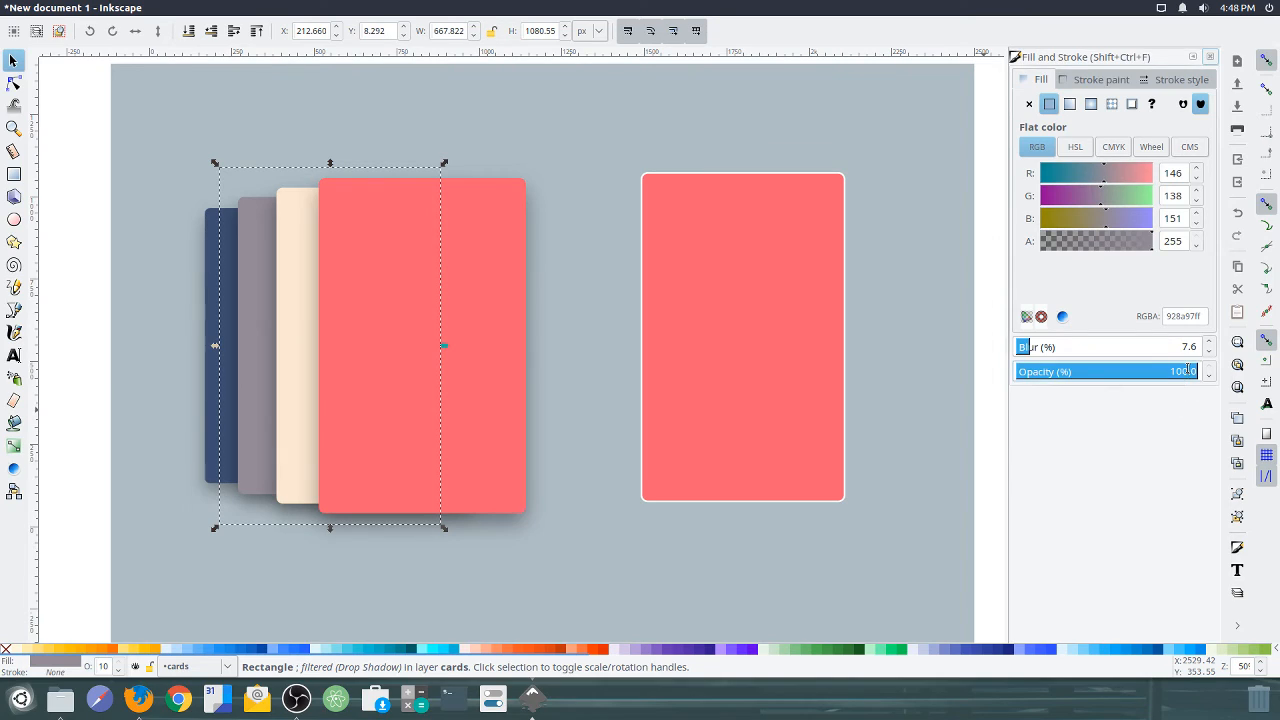
pyautogui.write('90')
pyautogui.press('Return')
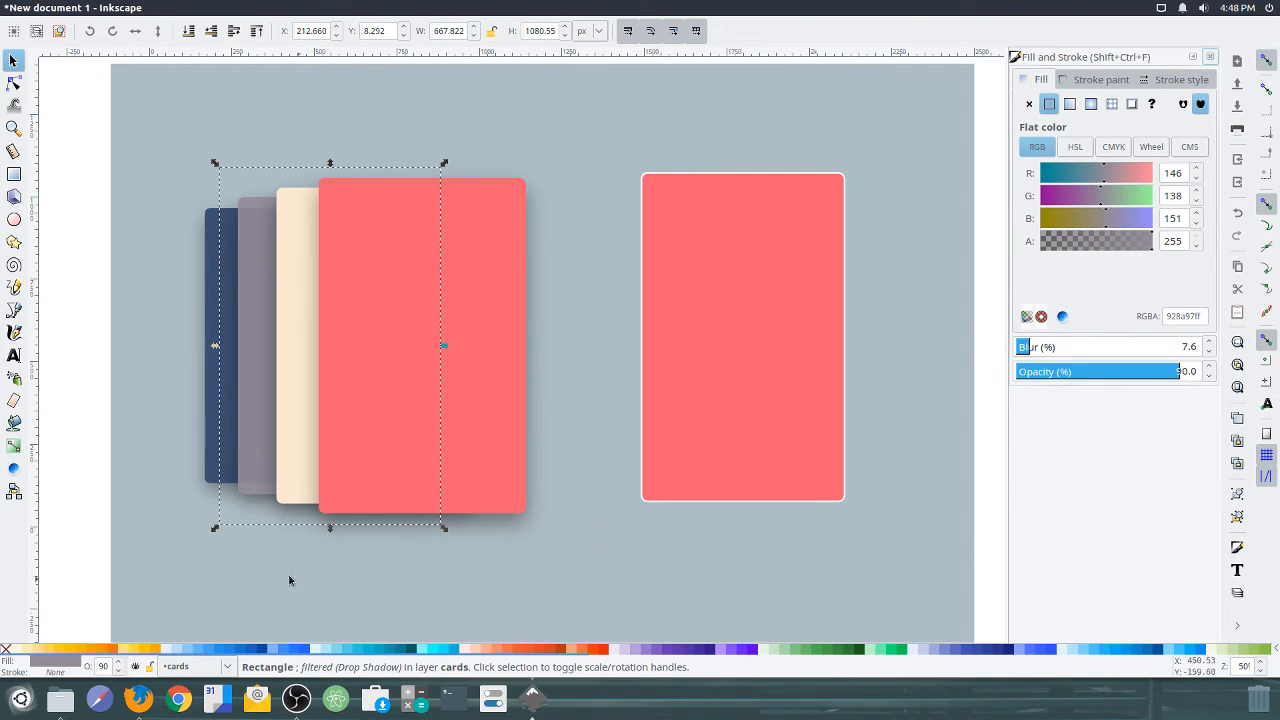
# - Set the opacity of the cream card, directly behind the front one, to 95%, and select the front card
pyautogui.click(291, 497)
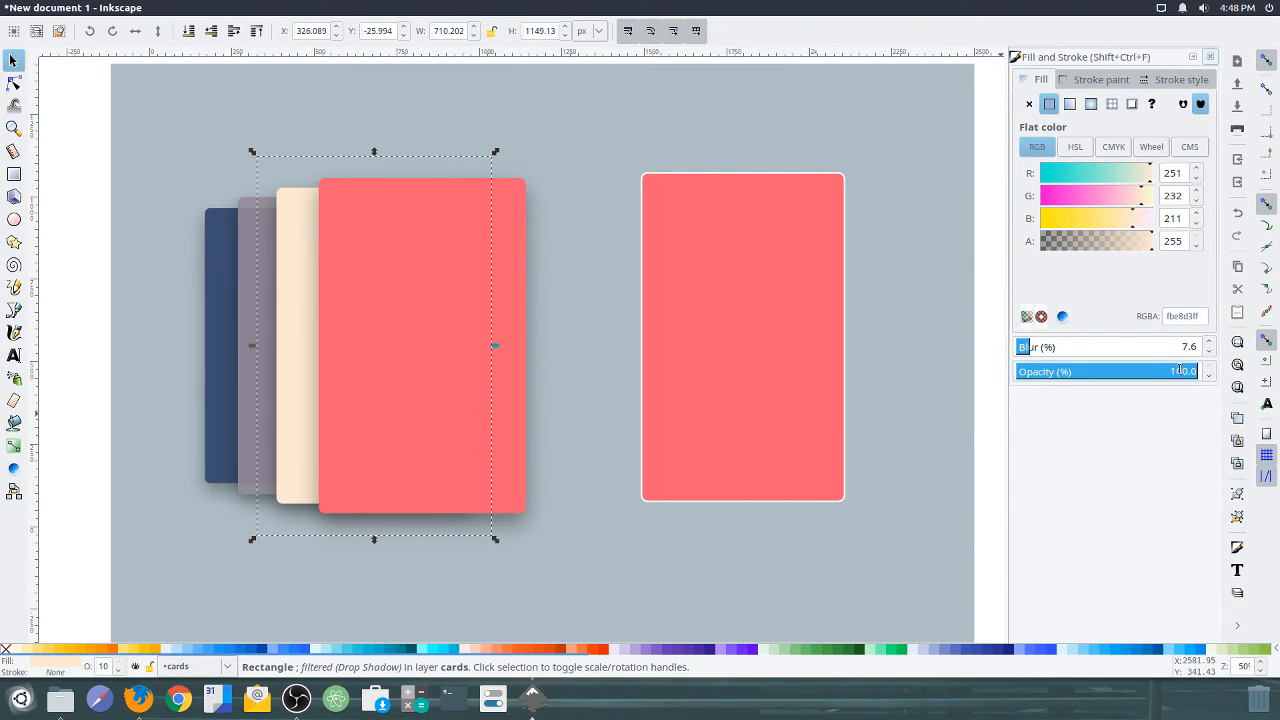
pyautogui.write('95')
pyautogui.press('Return')
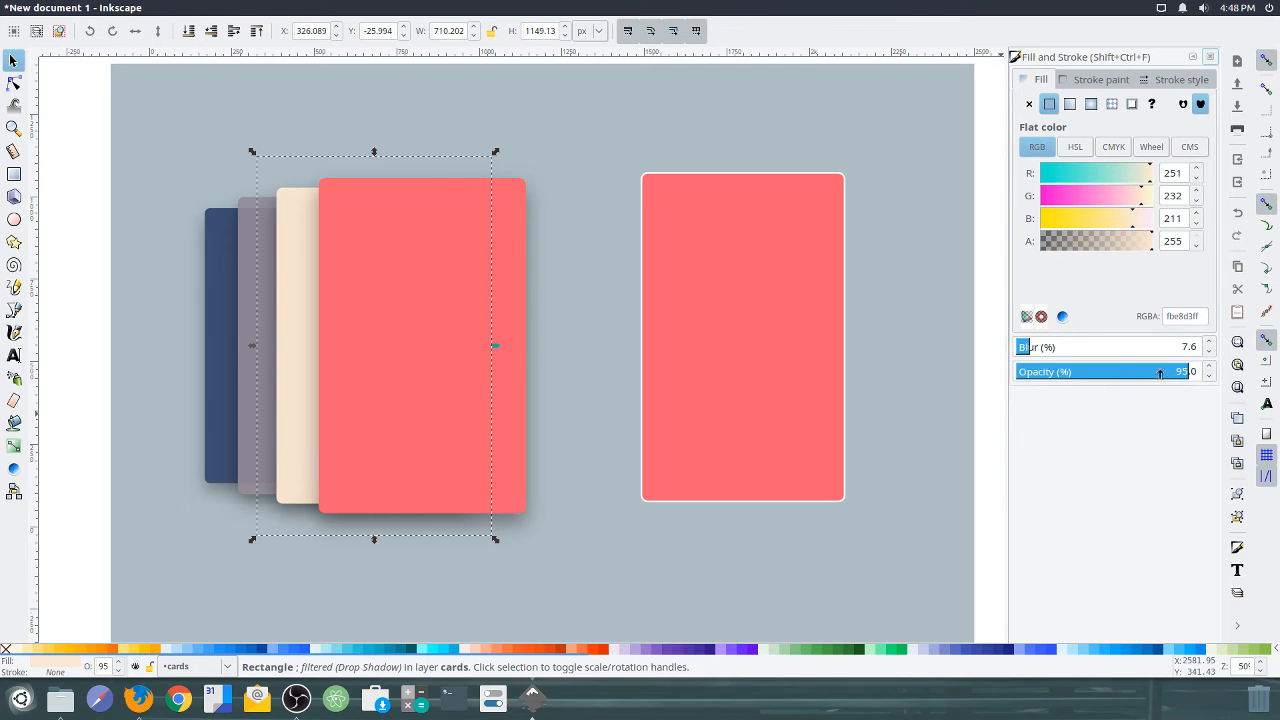
pyautogui.click(86, 387)
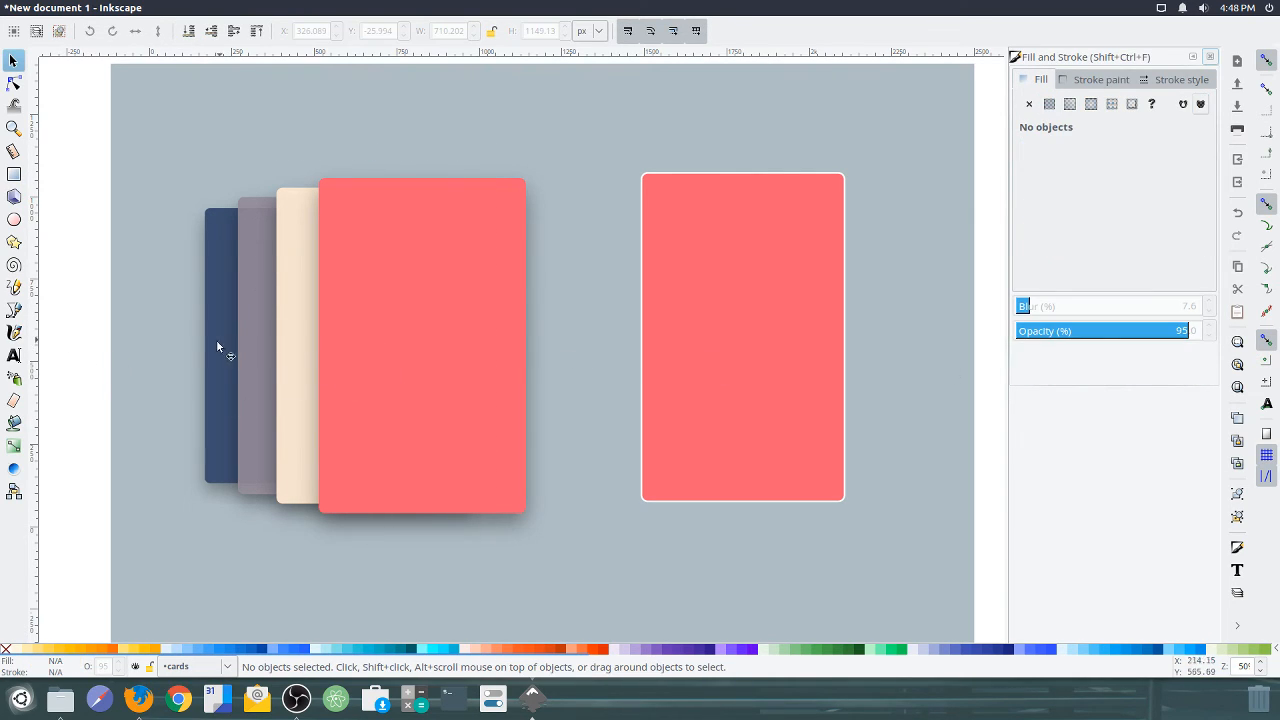
pyautogui.click(382, 328)
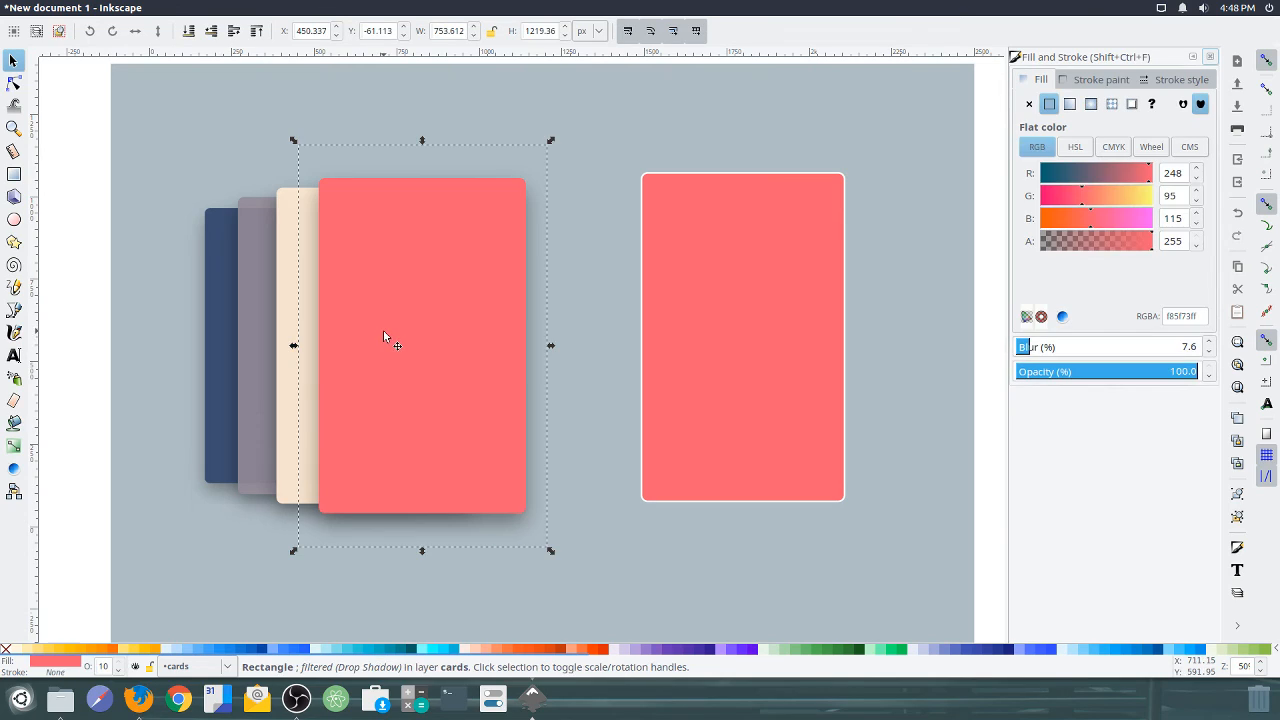